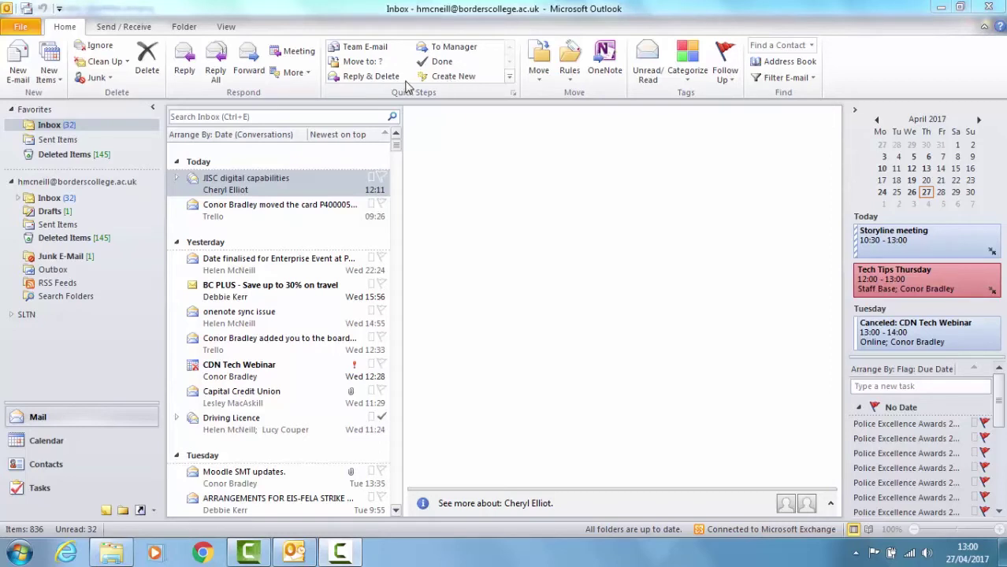
# - Try the Team E-mail quick step and close the team message without sending
pyautogui.click(381, 50)
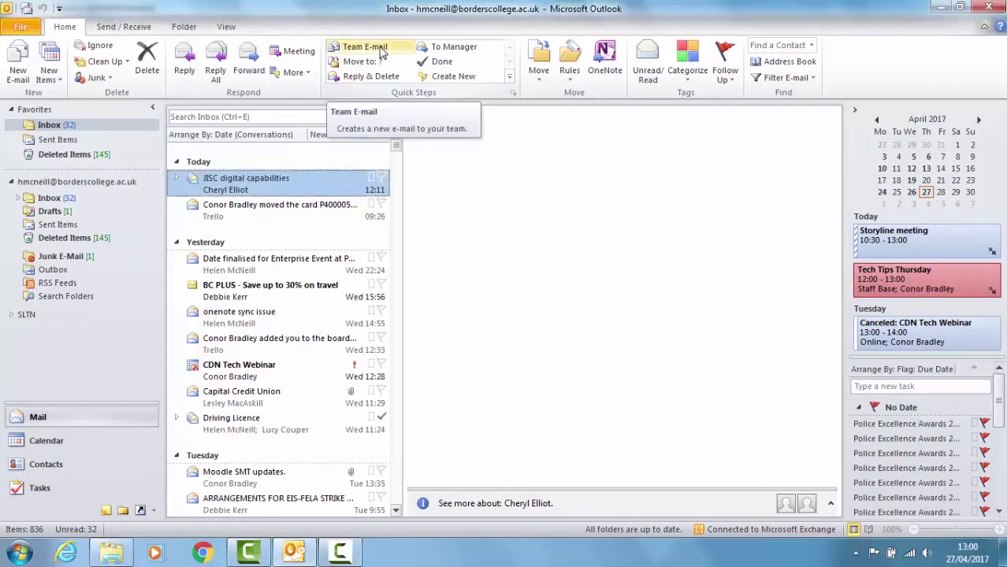
pyautogui.click(381, 50)
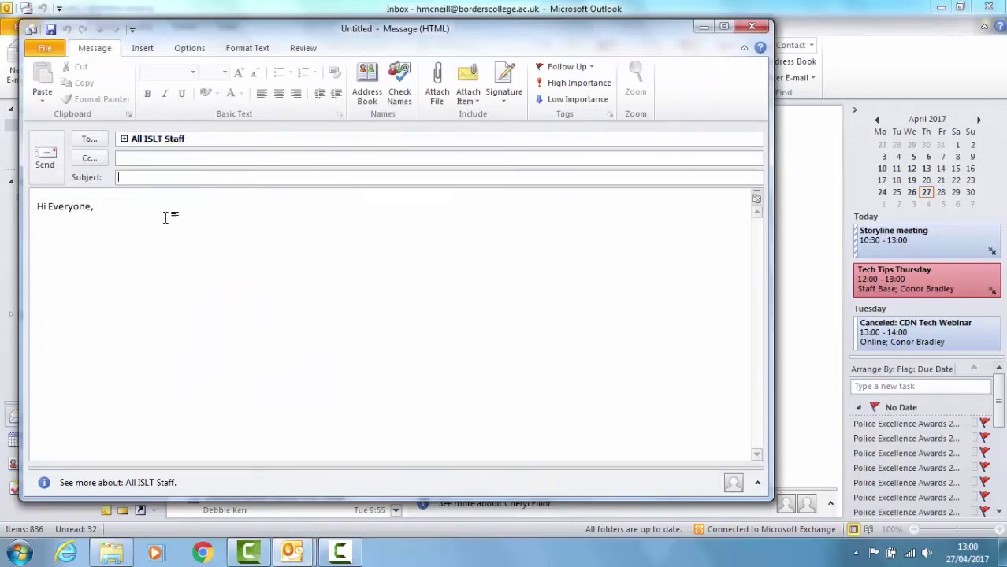
pyautogui.click(751, 27)
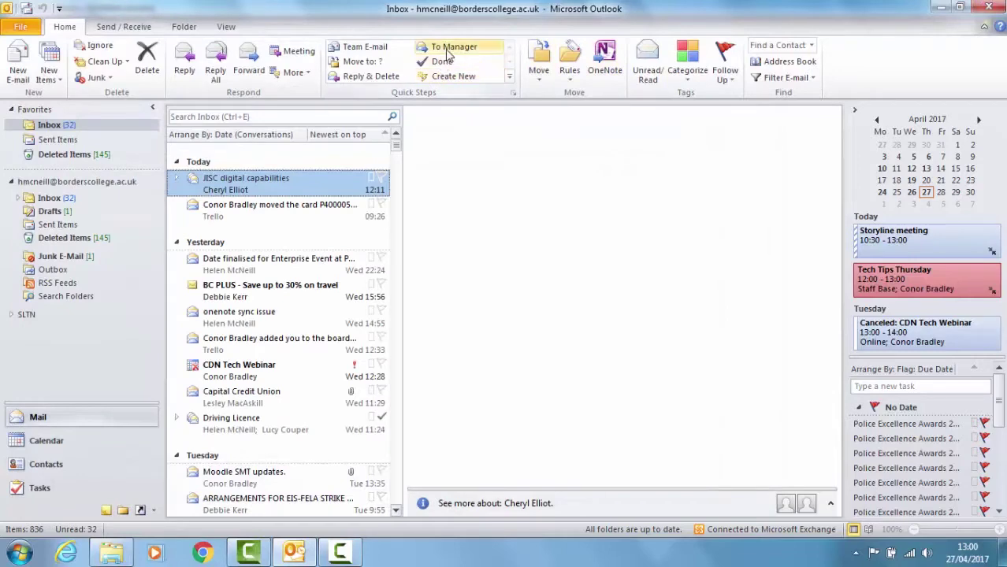
# - In Manage Quick Steps, move the Move to quick step up and back, then show the New quick-step types
pyautogui.click(513, 96)
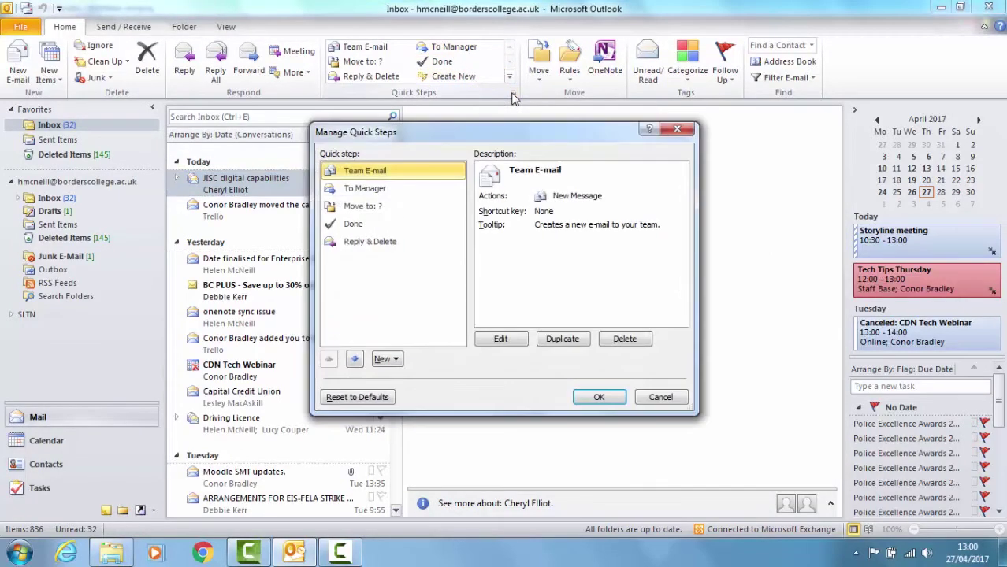
pyautogui.click(371, 206)
pyautogui.click(364, 189)
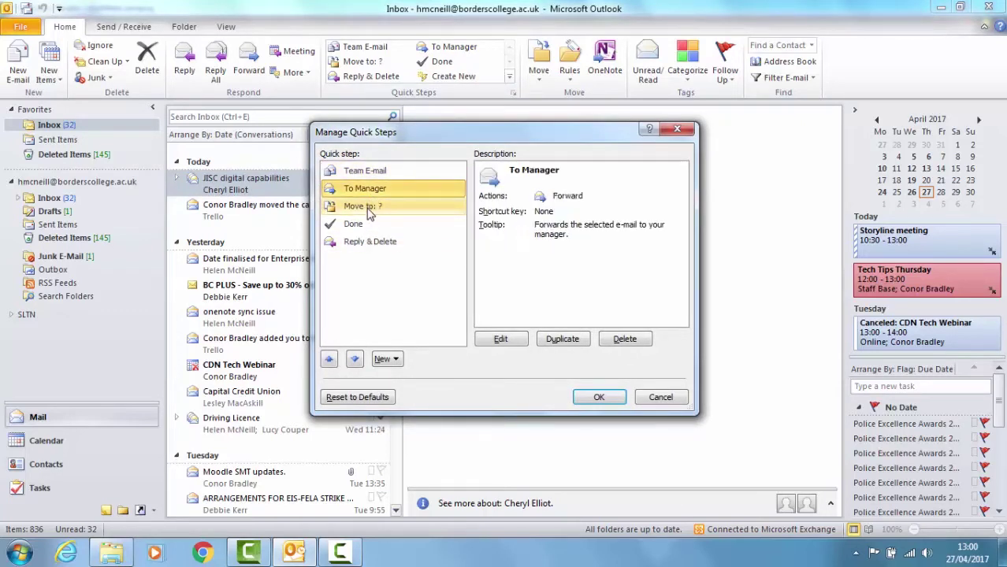
pyautogui.click(367, 207)
pyautogui.click(329, 359)
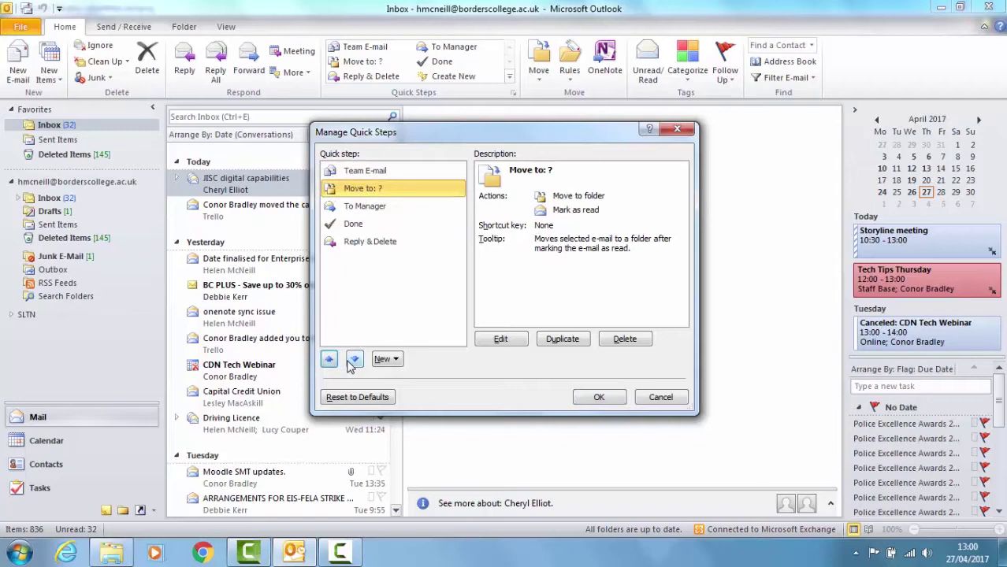
pyautogui.click(354, 360)
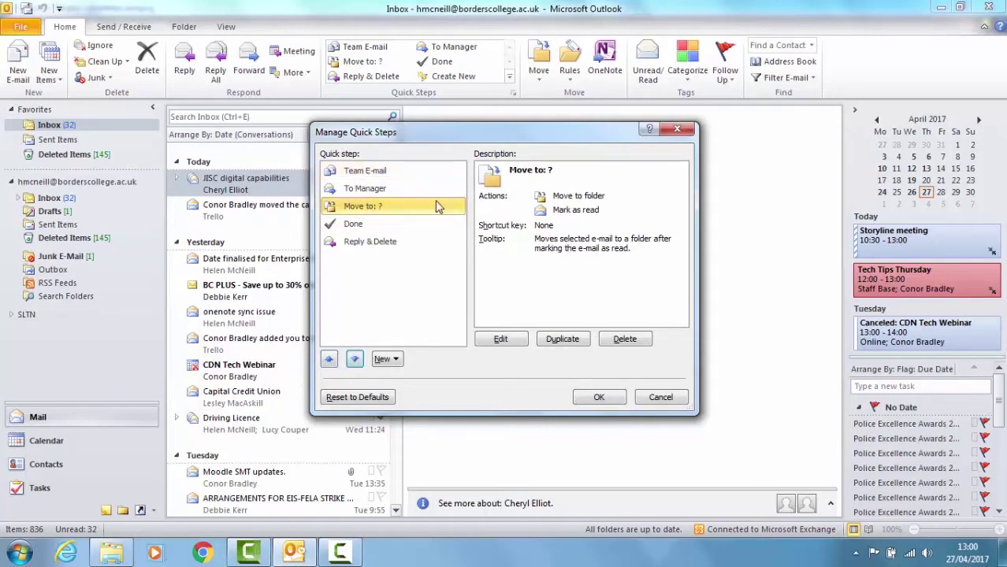
pyautogui.click(394, 359)
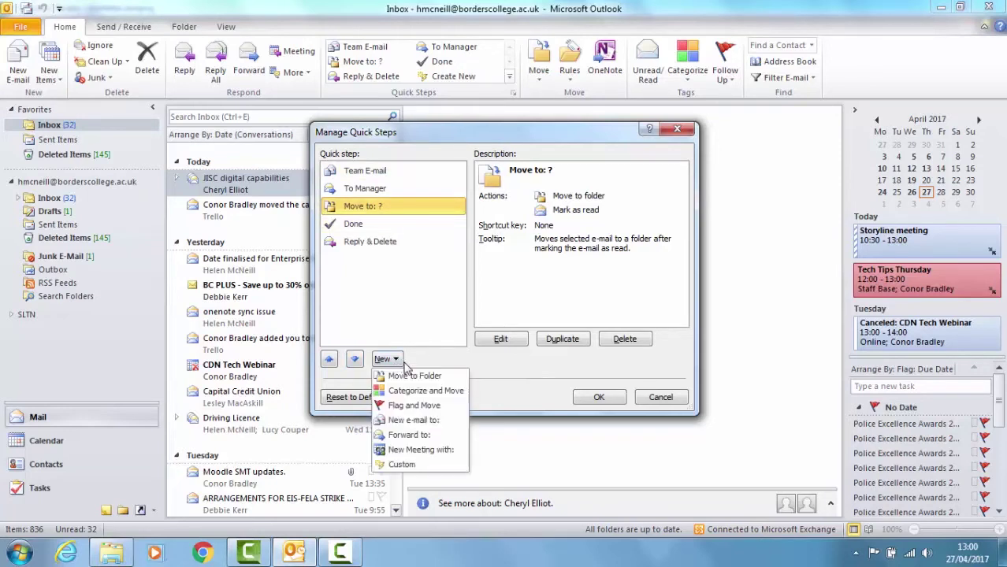
# - Create a New e-mail to: quick step named 'Project email' and open its Options
pyautogui.click(438, 427)
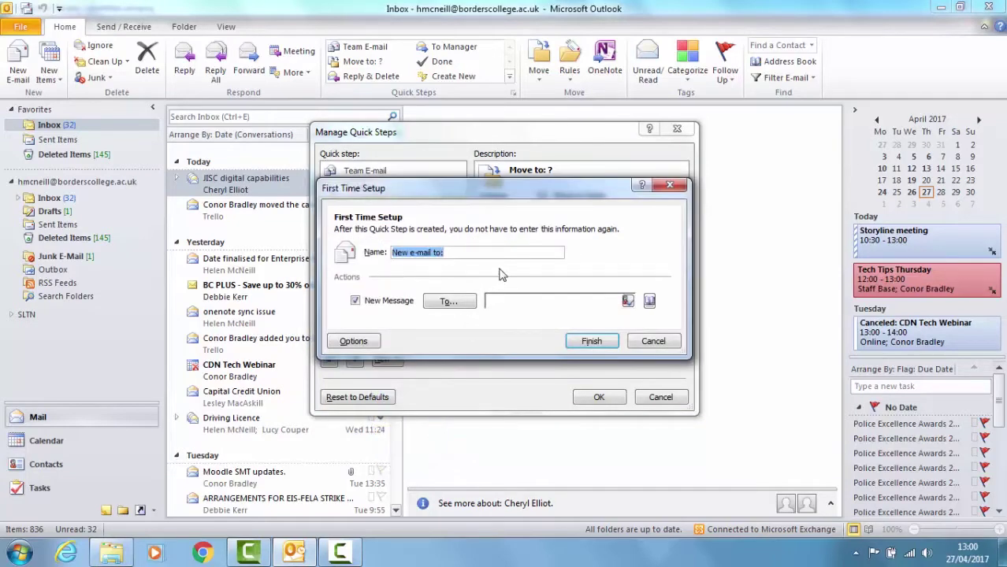
pyautogui.write('Project email')
pyautogui.click(354, 342)
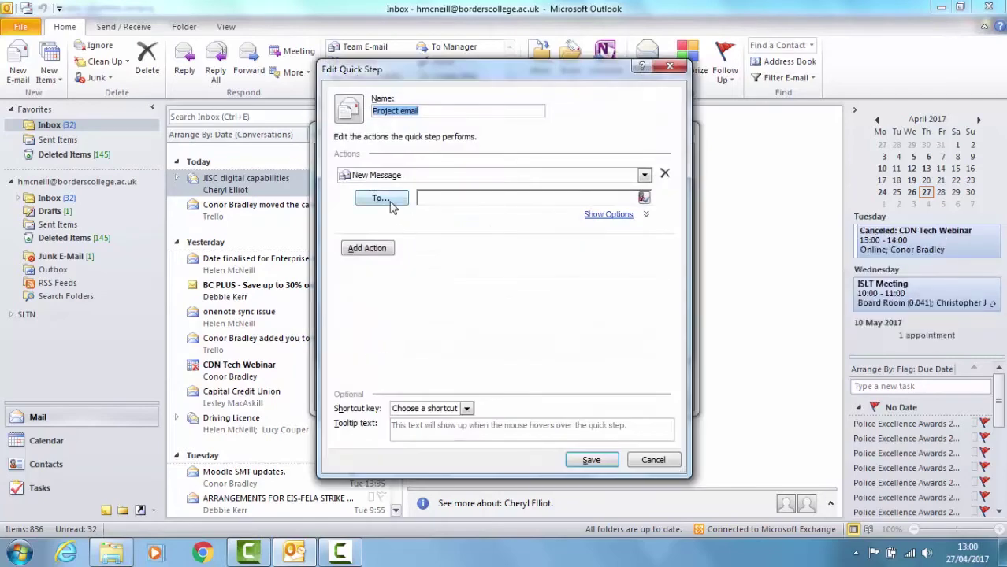
# - Address the quick step to one colleague, deleting the unresolved second name
pyautogui.click(611, 215)
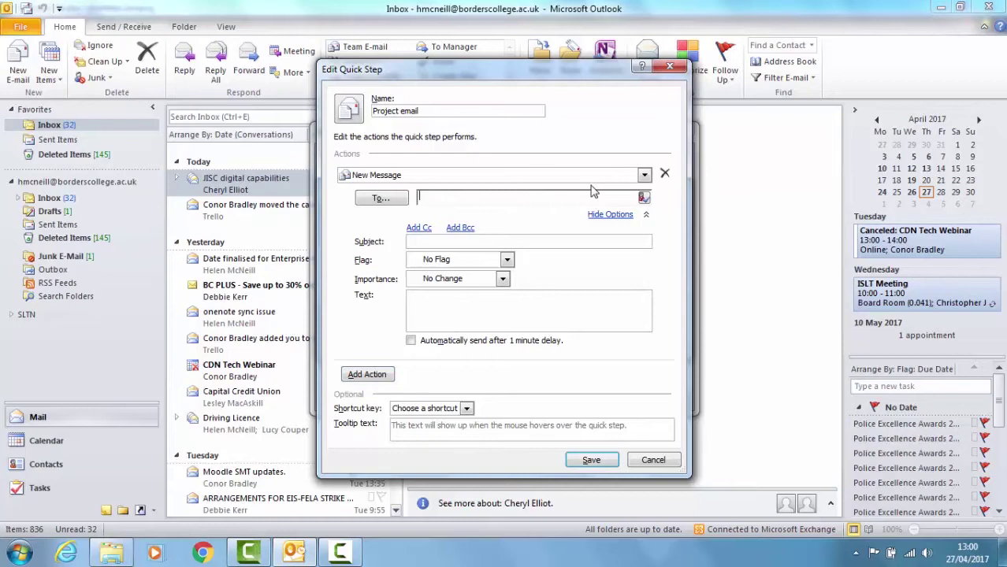
pyautogui.write('conor')
pyautogui.press('Return')
pyautogui.write('chery')
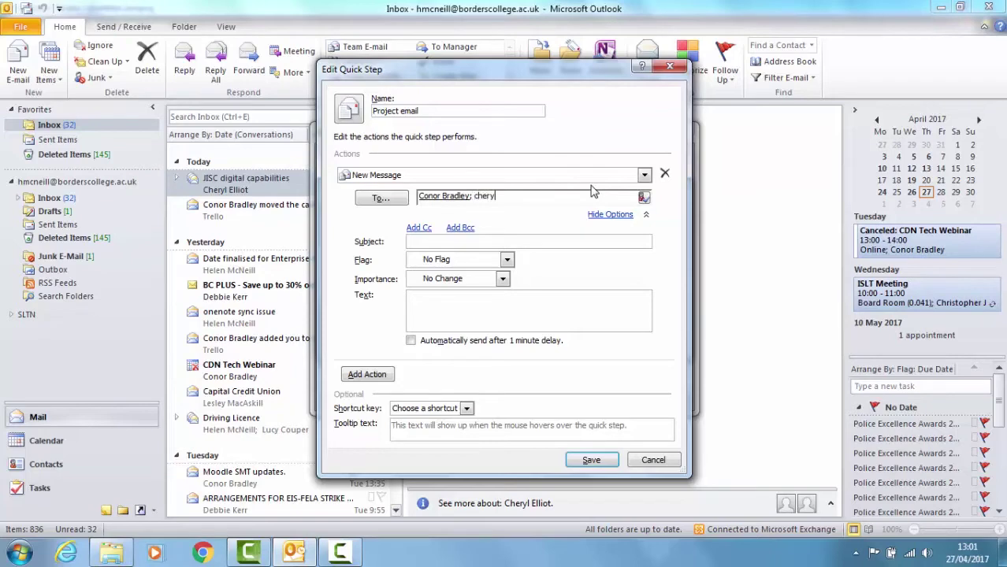
pyautogui.write('l')
pyautogui.press('Return')
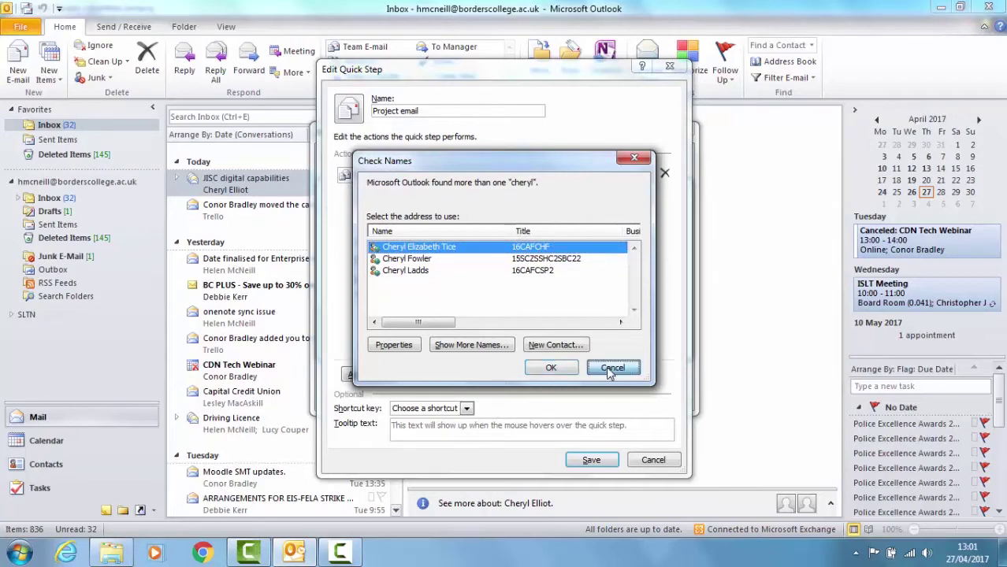
pyautogui.click(612, 367)
pyautogui.doubleClick(564, 197)
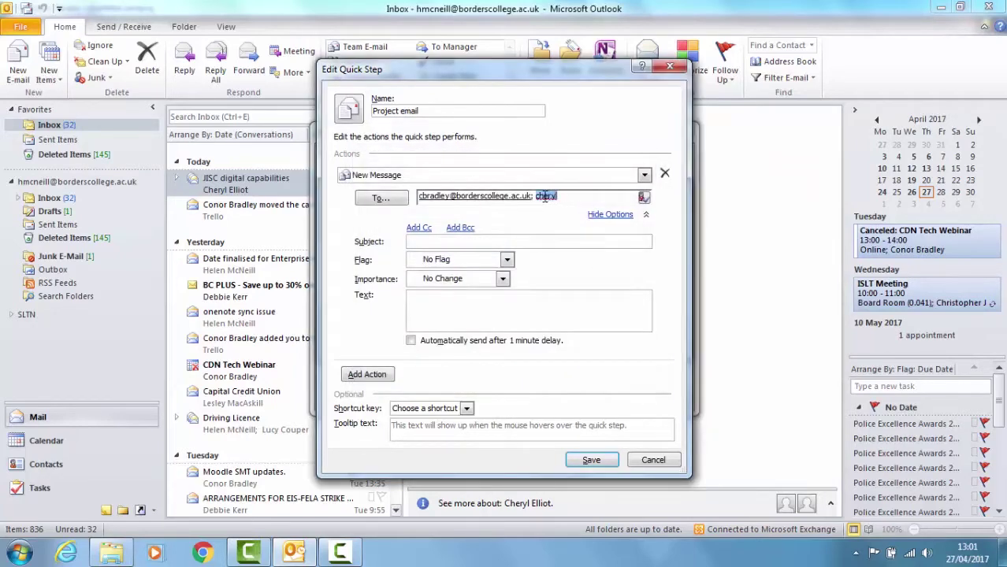
pyautogui.press('BackSpace')
# - Set subject 'project update' and message text 'Hi, Here is the weekly project update'
pyautogui.write('update')
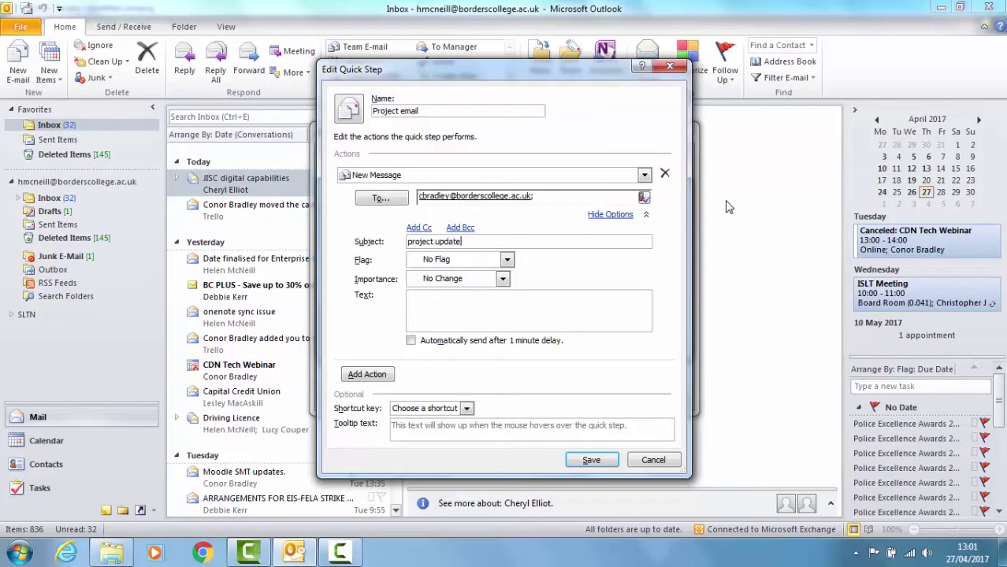
pyautogui.click(521, 304)
pyautogui.write('Hi, ')
pyautogui.write('Here is the wee')
pyautogui.write('kly')
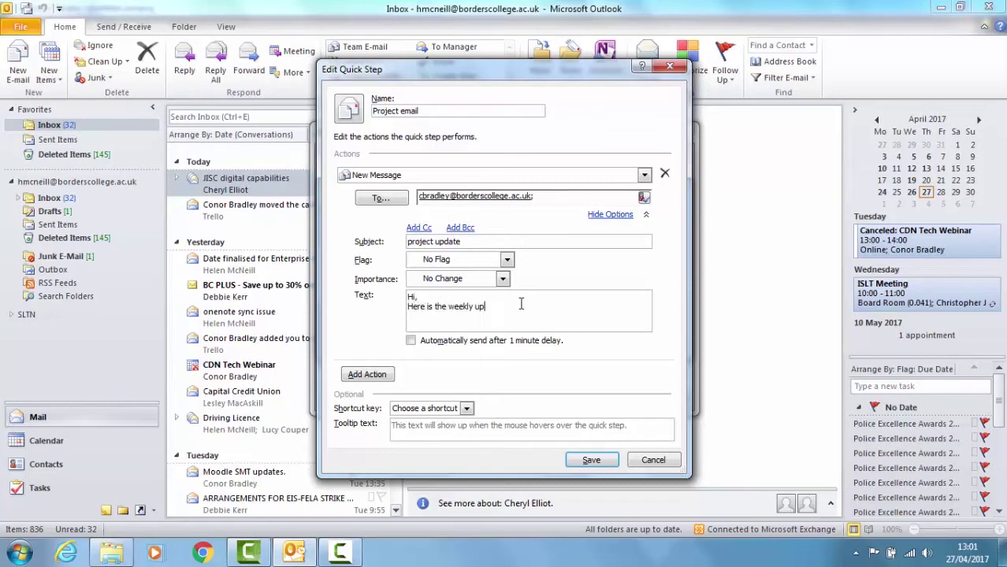
pyautogui.write(' projectupdate')
pyautogui.click(501, 306)
# - Save the Project email quick step, run it once, and close the generated message unsent
pyautogui.click(592, 461)
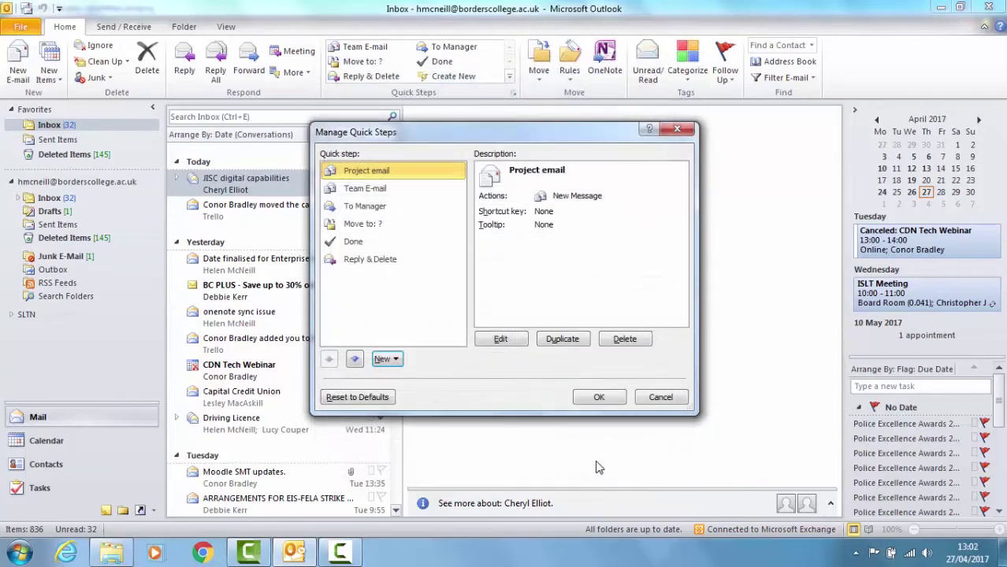
pyautogui.click(601, 400)
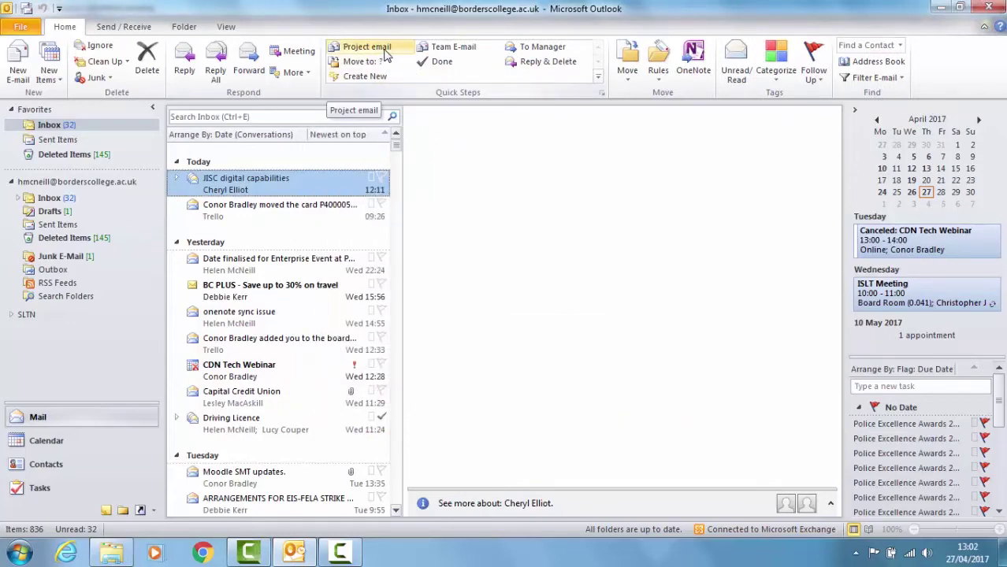
pyautogui.click(385, 51)
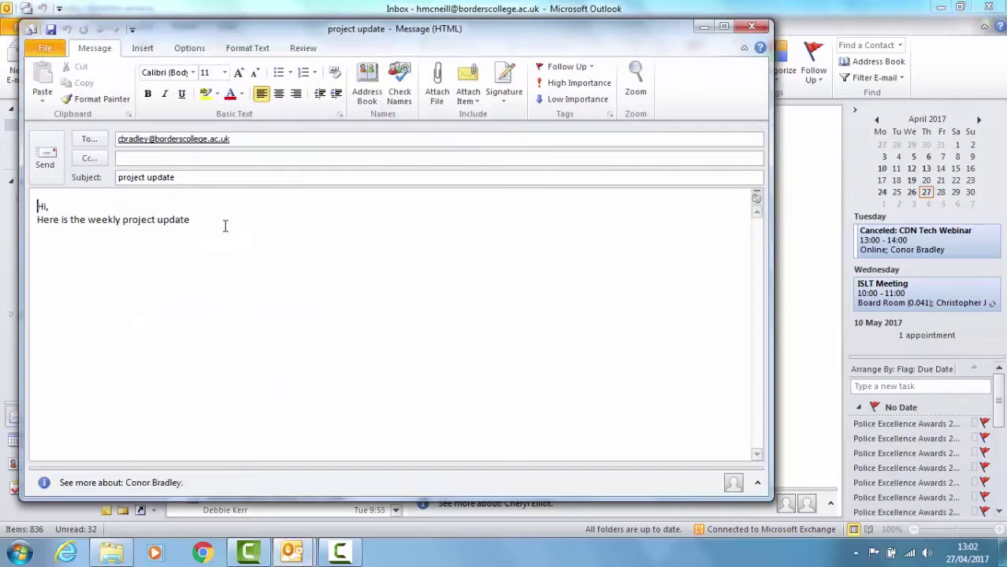
pyautogui.click(754, 29)
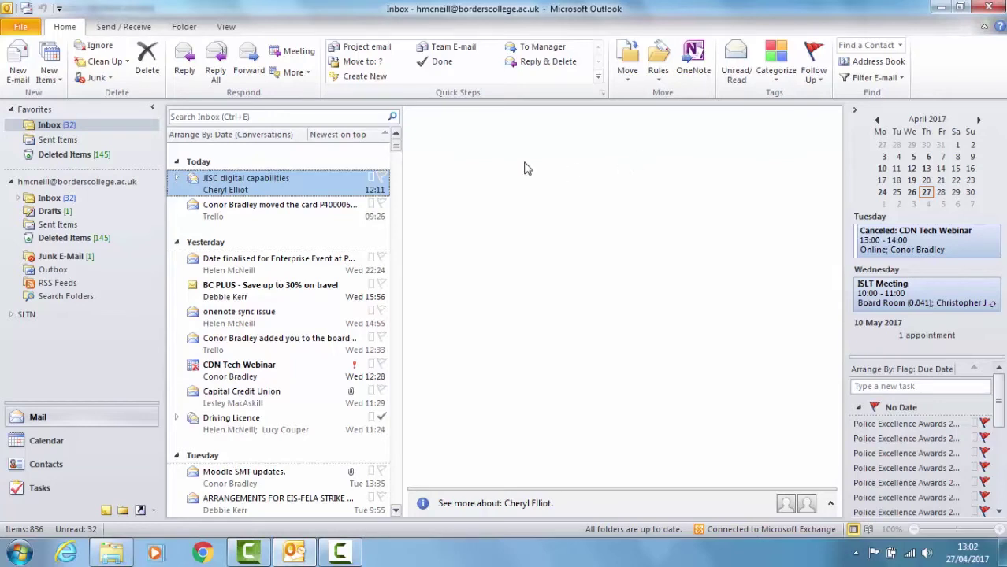
# - In a new e-mail, insert the Assignment Deadline AutoText via 'Assi', then cut it out
pyautogui.click(16, 63)
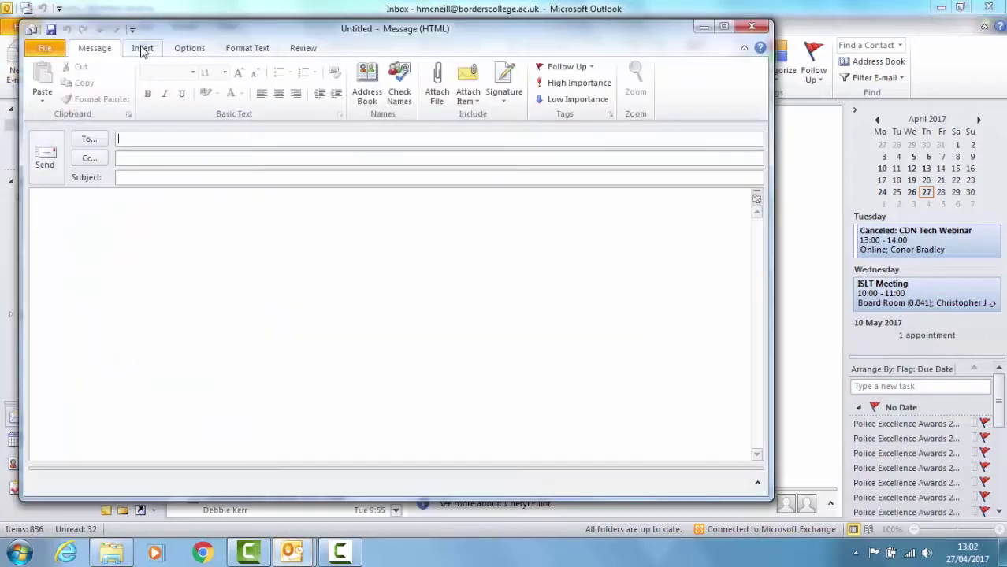
pyautogui.click(123, 221)
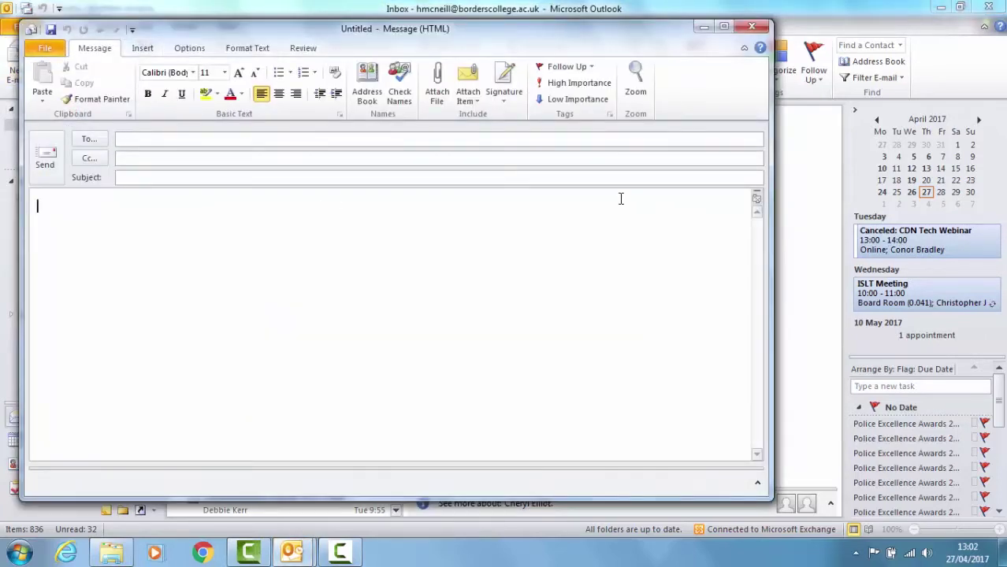
pyautogui.write('Assi')
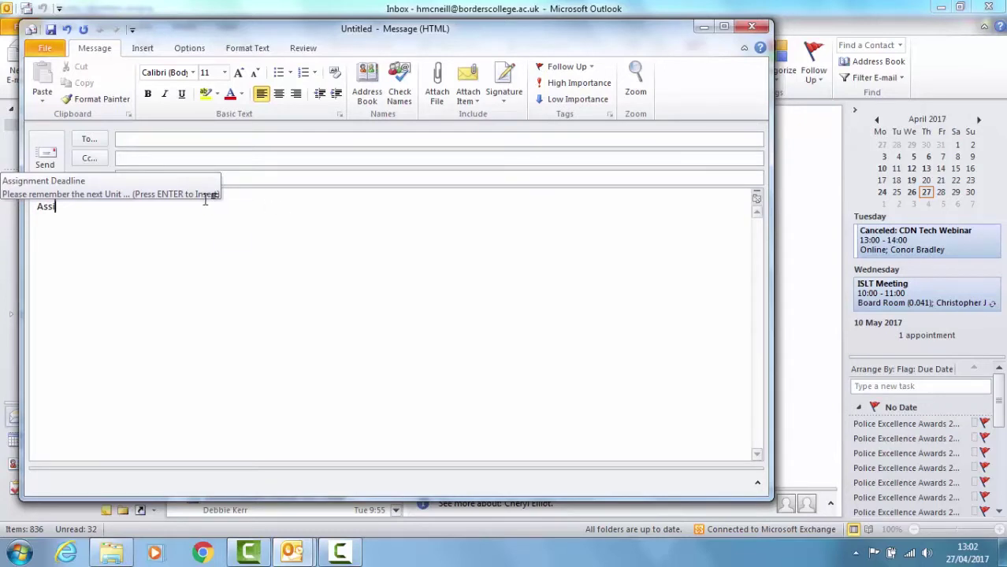
pyautogui.press('Return')
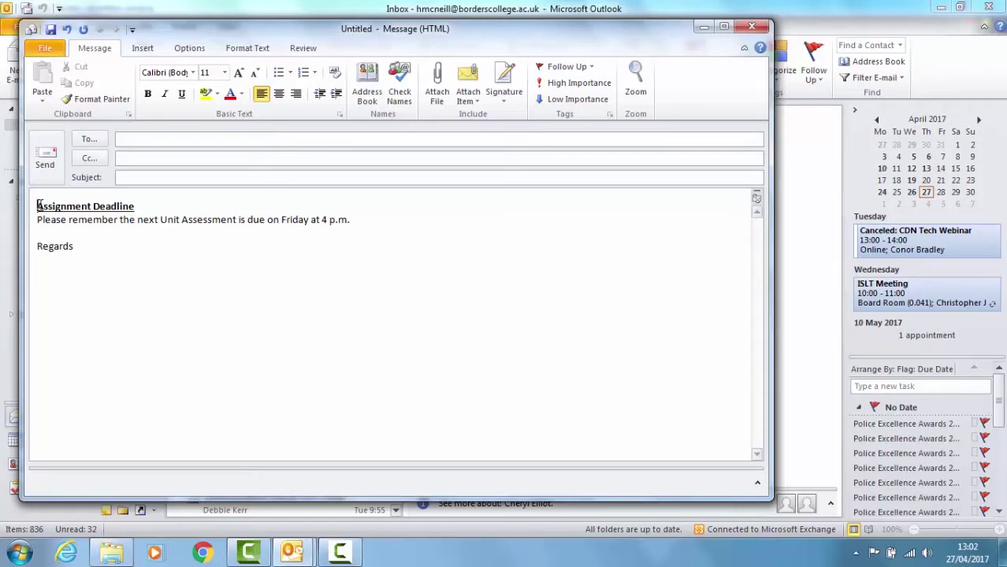
pyautogui.moveTo(37, 204); pyautogui.dragTo(119, 263)
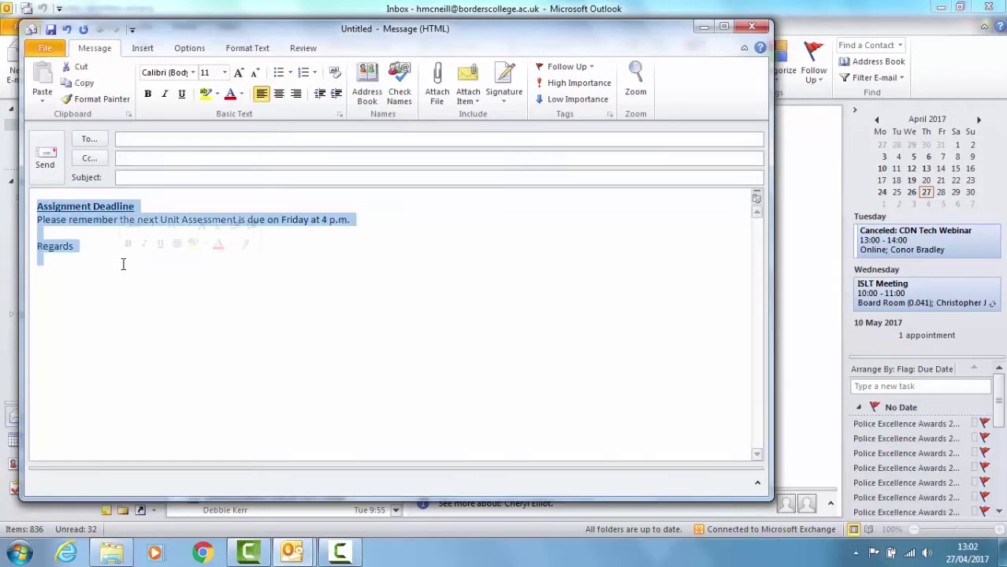
pyautogui.hotkey('ctrl', 'x')
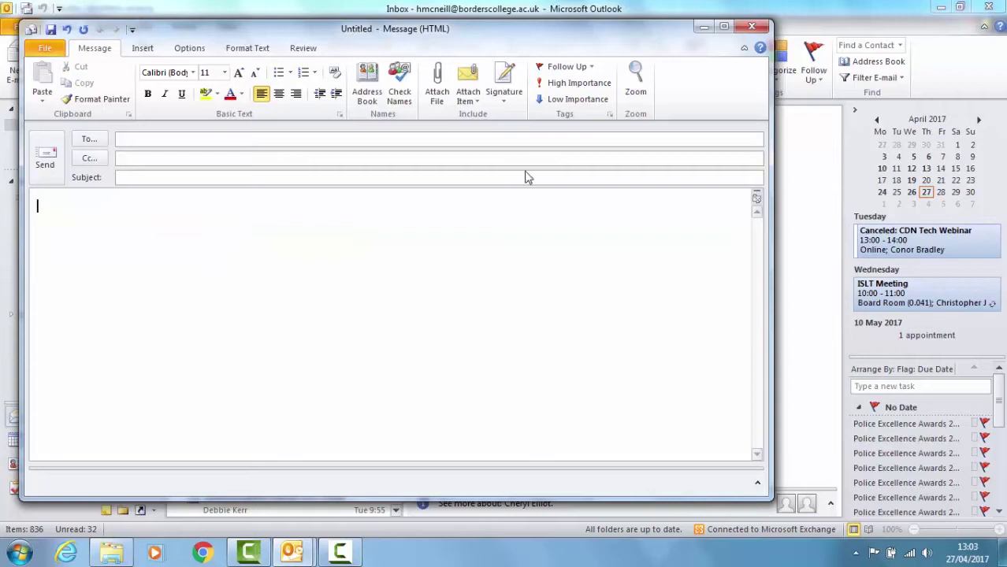
# - Type 'Moodle Mondays and Tech Tips Thursday – this week:' in the message body
pyautogui.write('Moodle Mondays a')
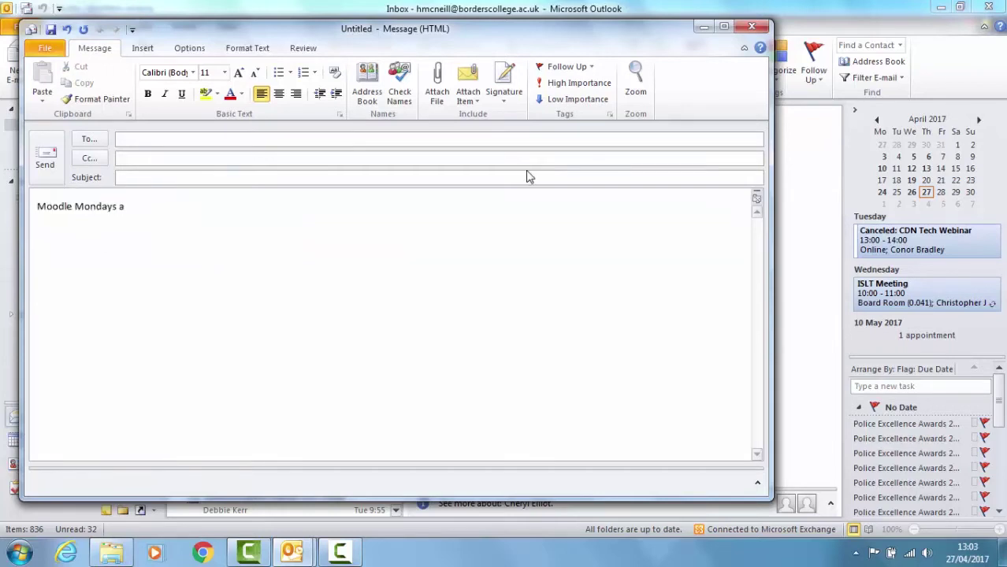
pyautogui.write('nd Tech Tips thurs')
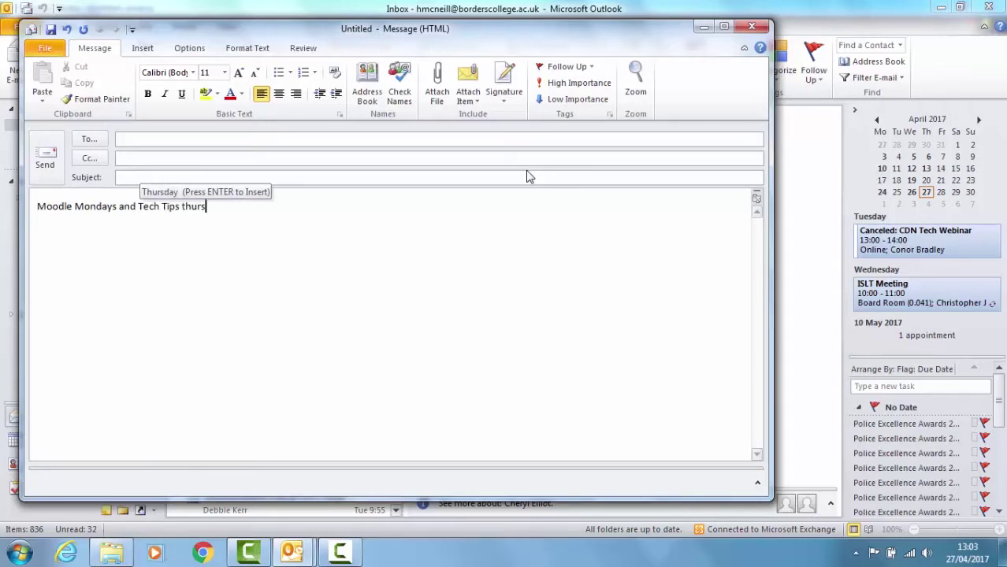
pyautogui.write('d')
pyautogui.press('Return')
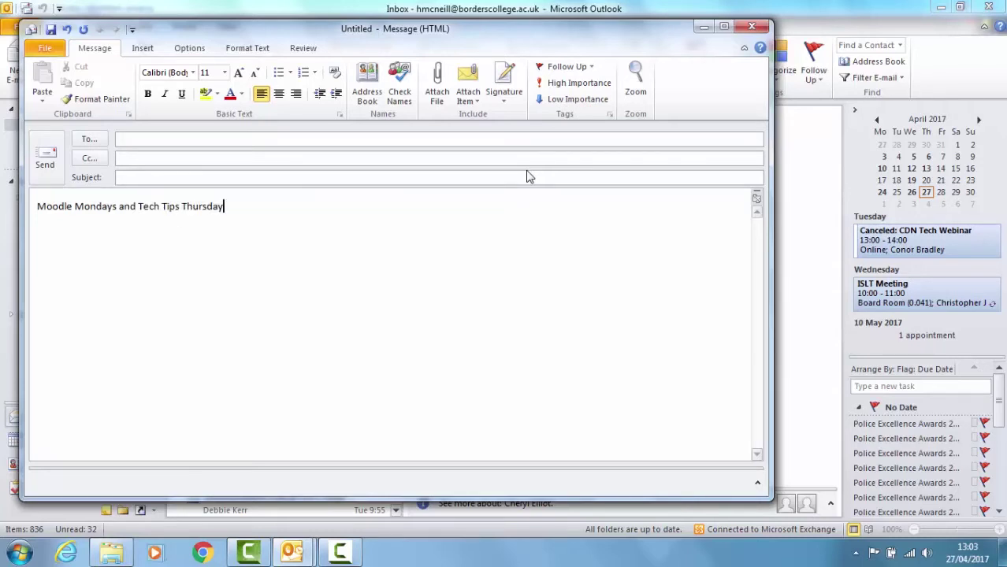
pyautogui.write('- this week:')
# - Save that line to the Quick Part Gallery as 'Moodle Mondays'
pyautogui.moveTo(283, 206); pyautogui.dragTo(36, 206)
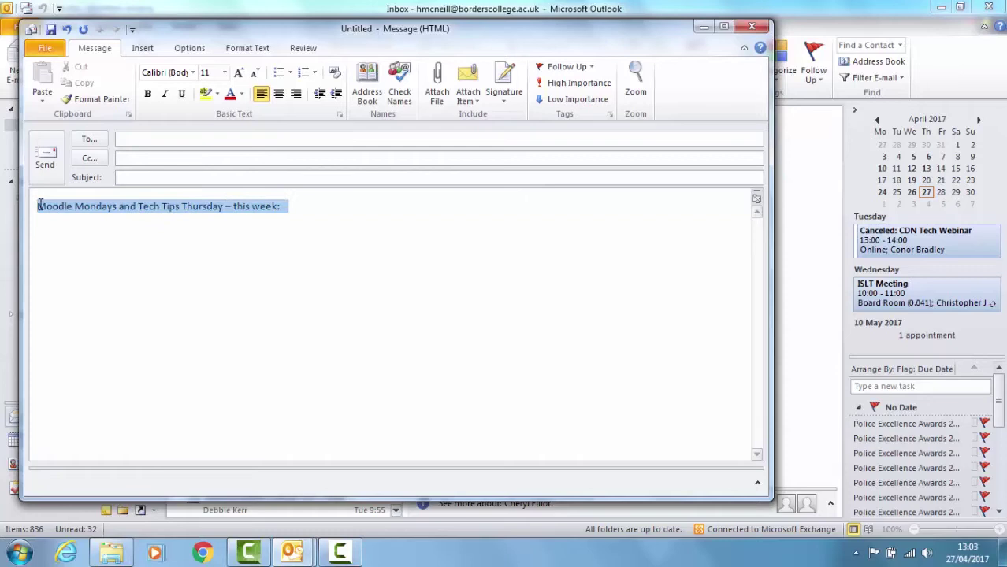
pyautogui.click(142, 48)
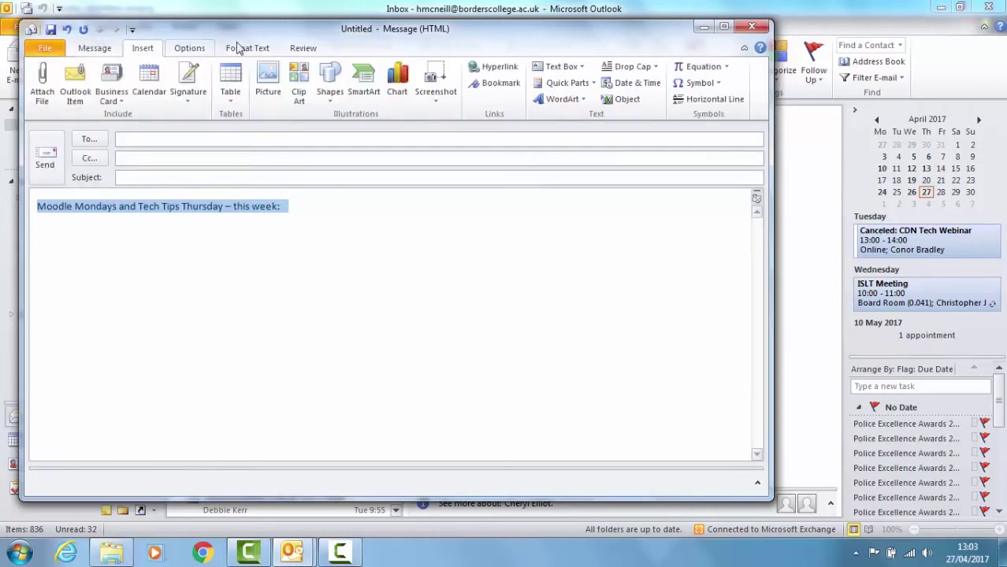
pyautogui.click(564, 84)
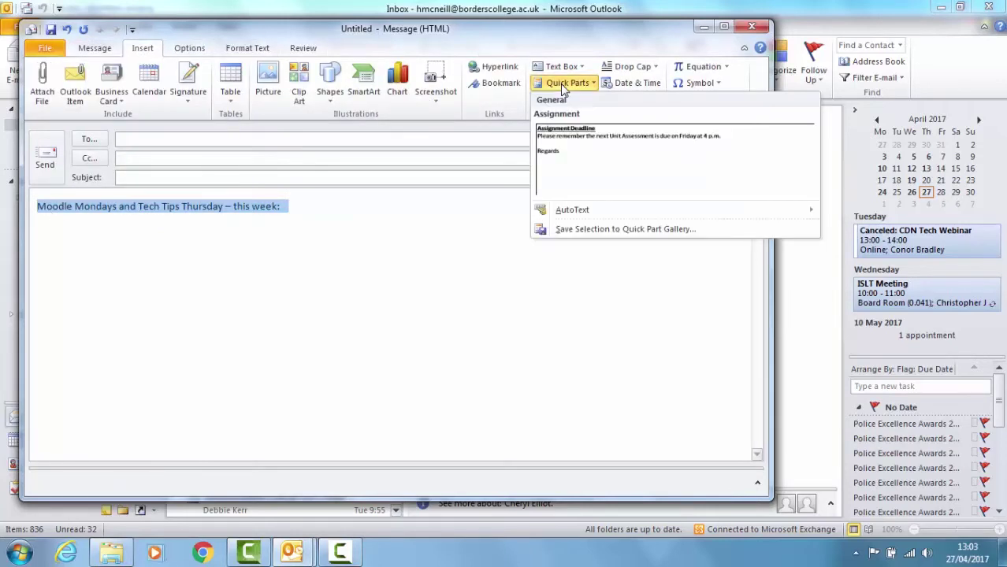
pyautogui.click(605, 229)
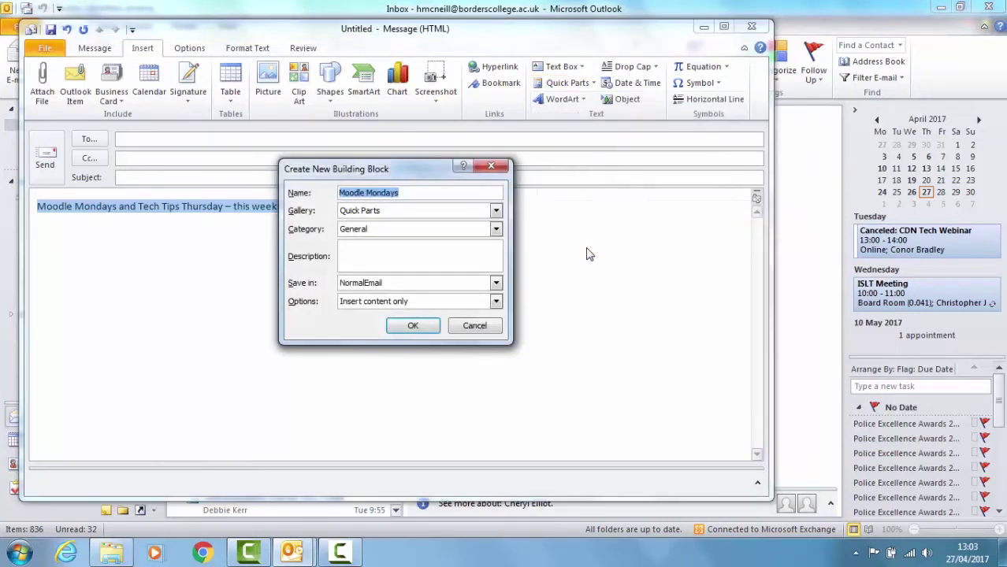
pyautogui.click(408, 329)
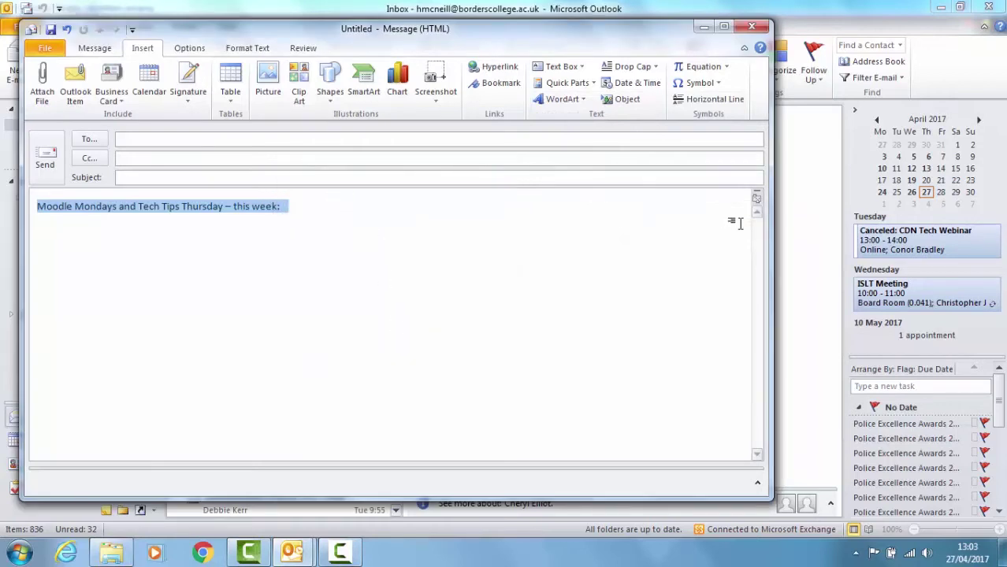
# - Replace the line with 'Hi,' and reinsert the Moodle Mondays Quick Part via 'Mood', then close the message
pyautogui.press('Delete')
pyautogui.write('Hi')
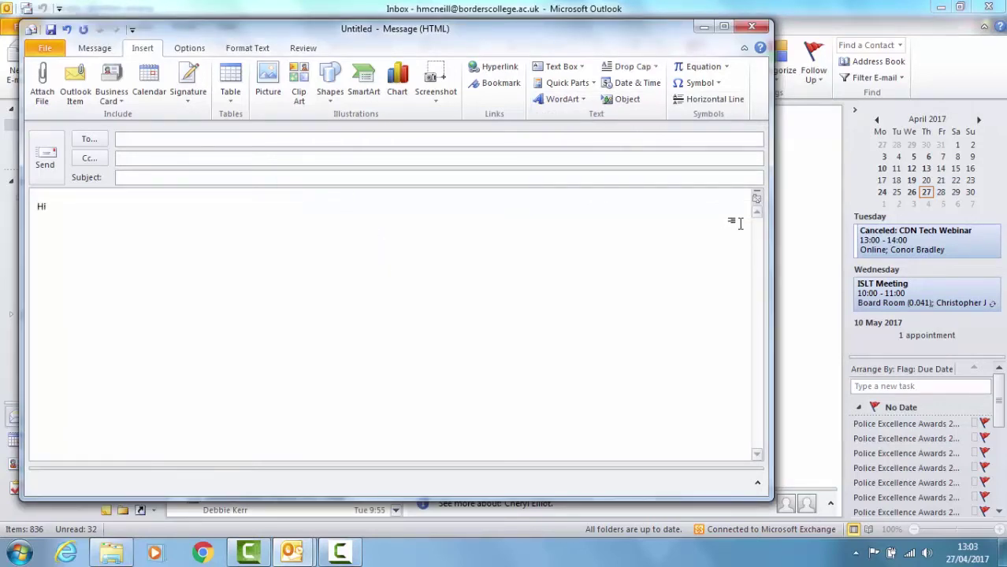
pyautogui.write(',')
pyautogui.press('Return')
pyautogui.write('Mood')
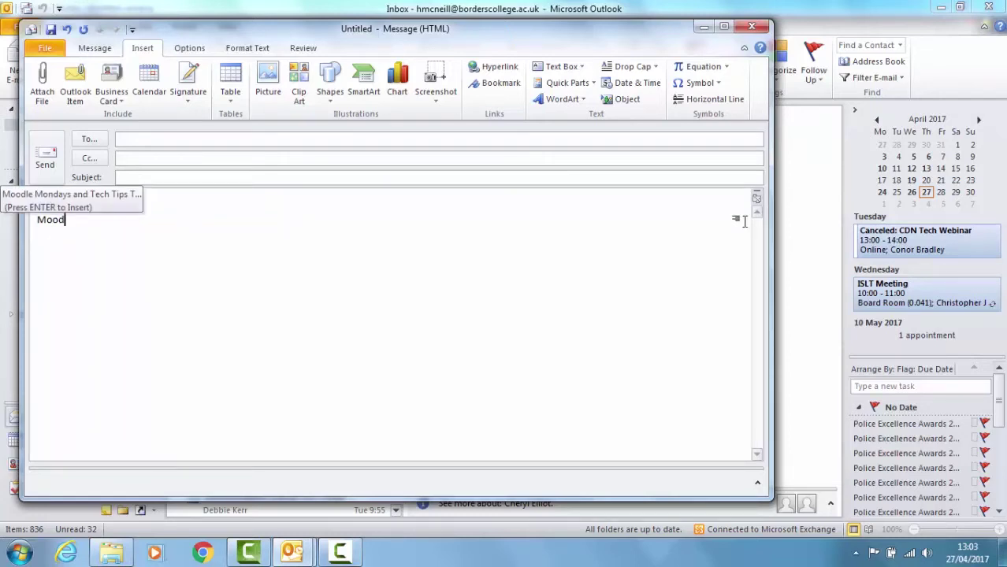
pyautogui.press('Return')
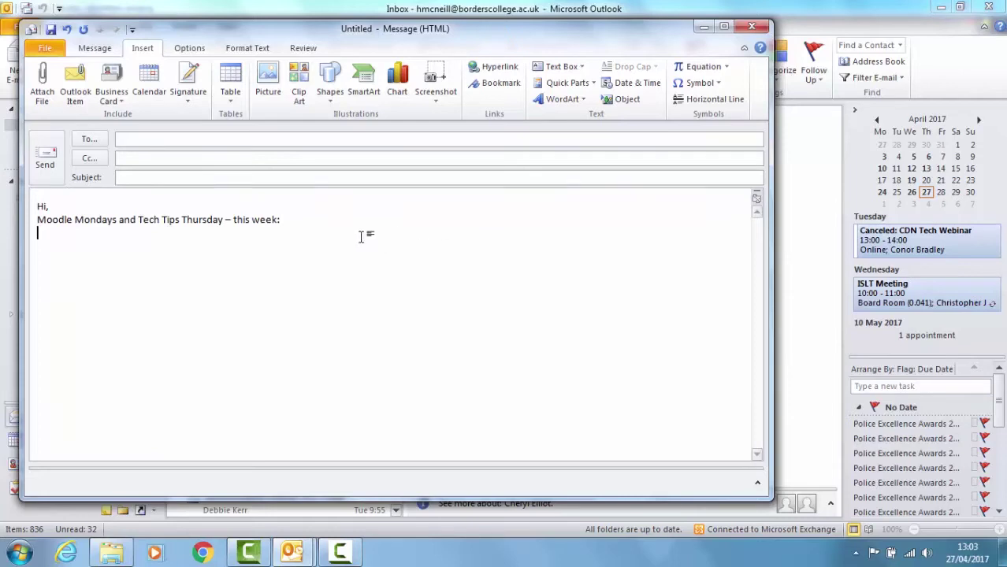
pyautogui.click(752, 28)
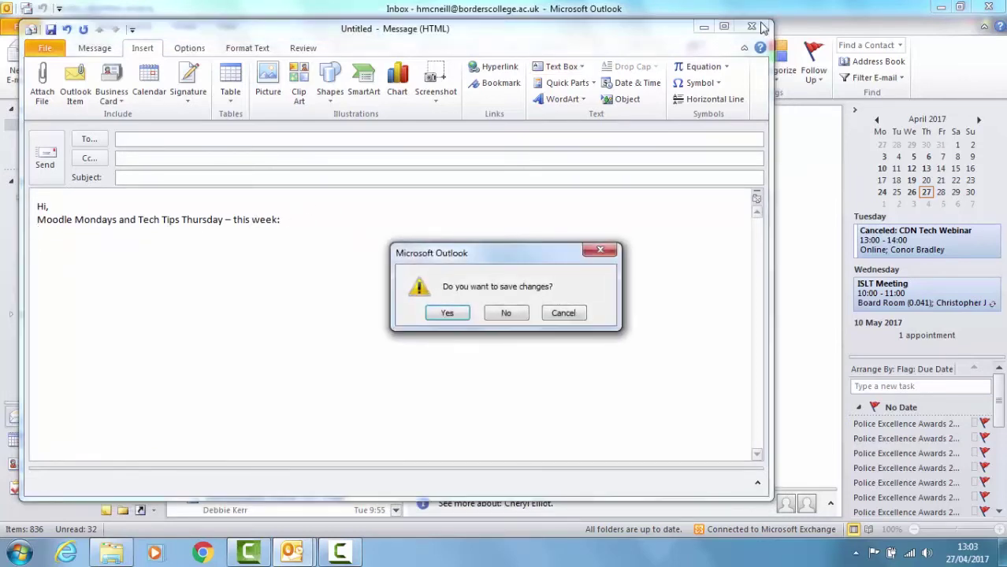
# - Discard the unsaved message and switch to the Calendar view
pyautogui.click(508, 313)
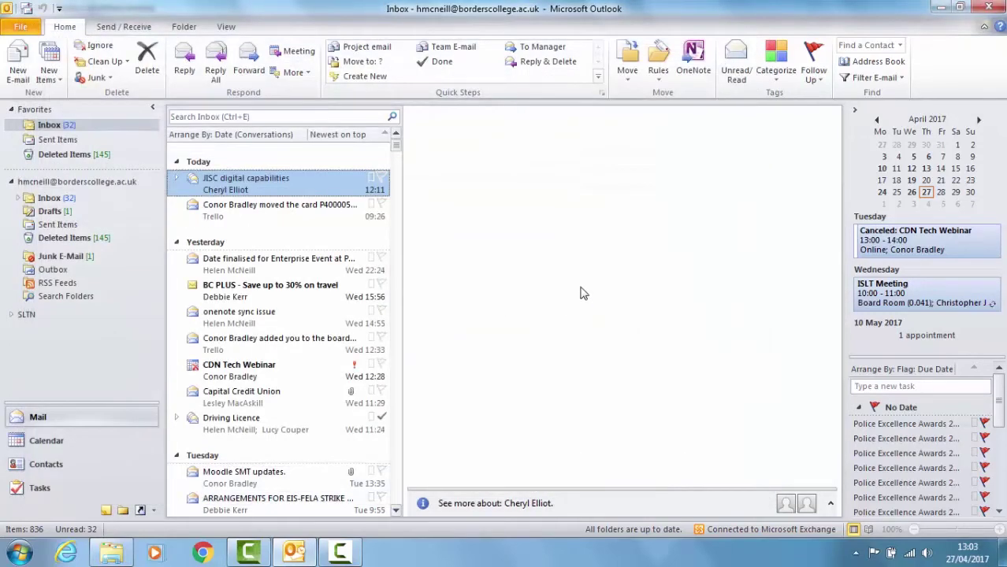
pyautogui.click(74, 439)
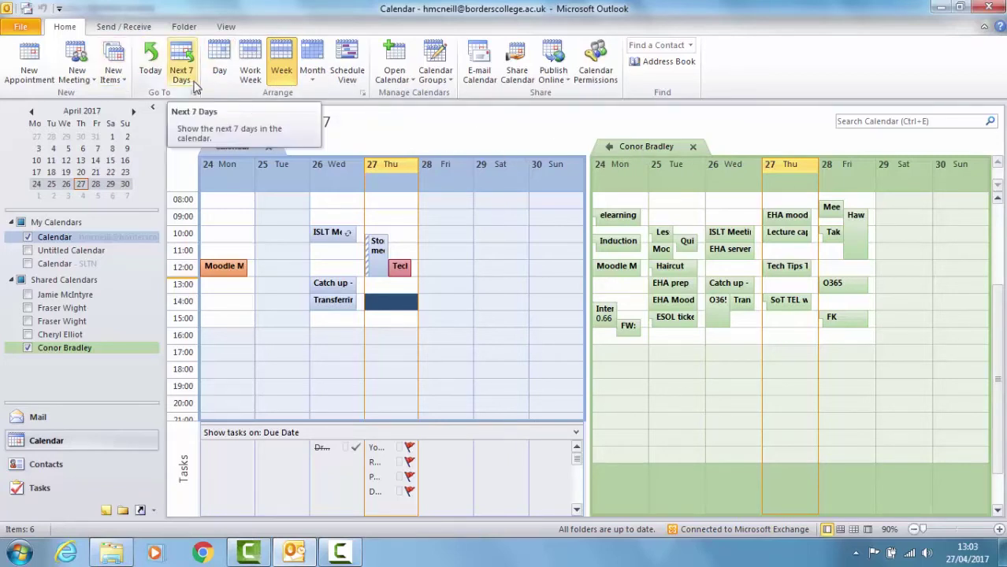
# - Search the Staff address book for a colleague and open their calendar beside the others
pyautogui.click(402, 82)
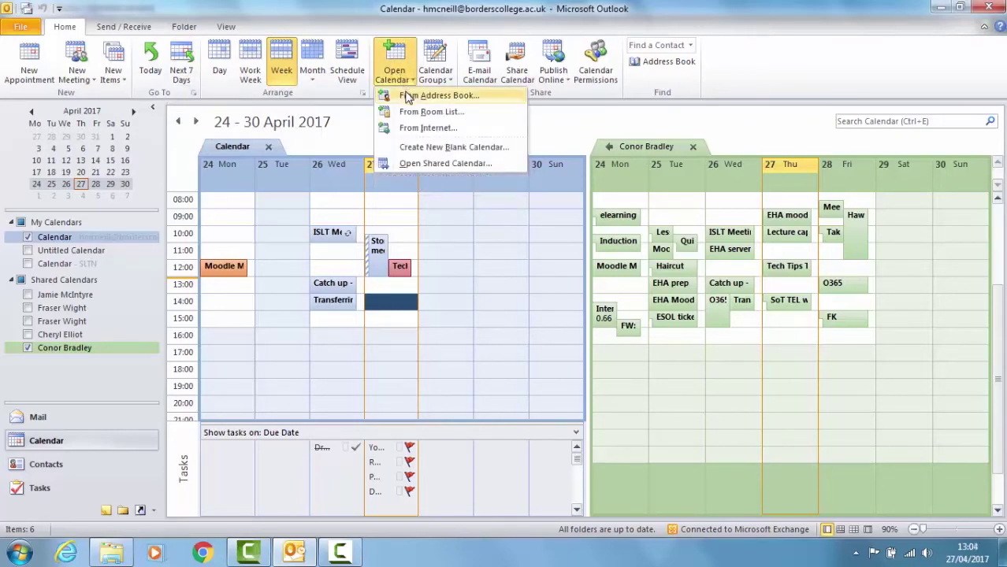
pyautogui.click(402, 94)
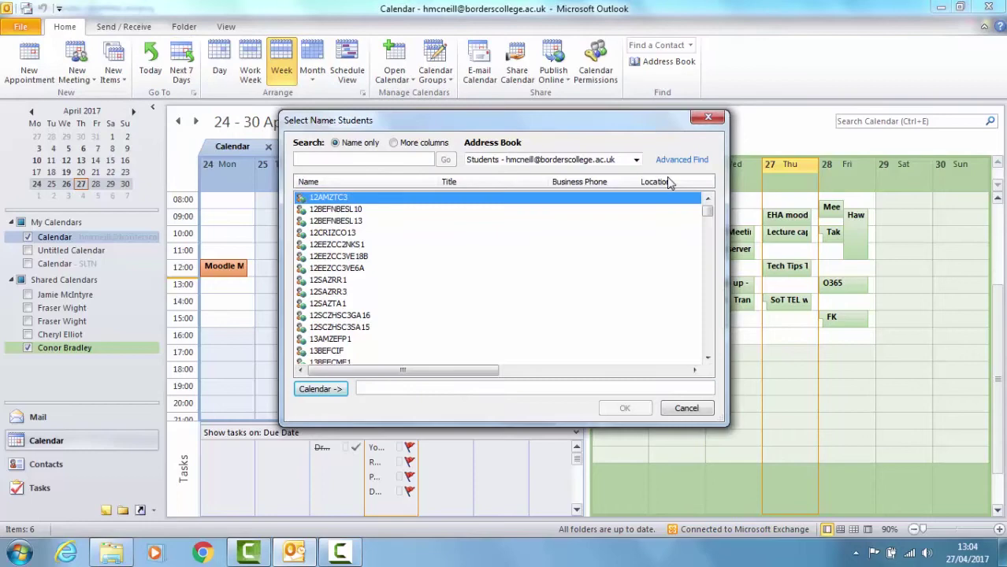
pyautogui.click(636, 160)
pyautogui.click(497, 268)
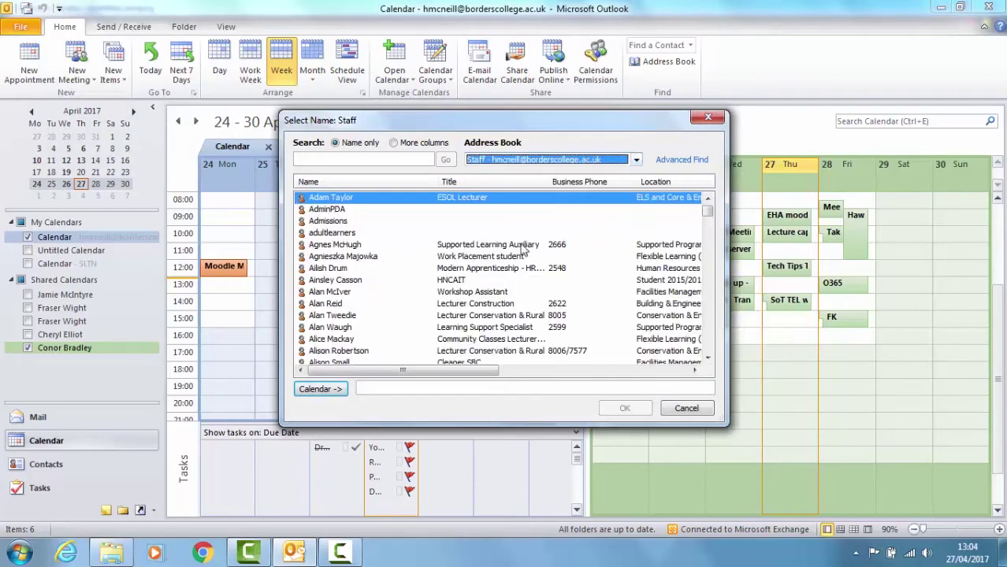
pyautogui.write('fa')
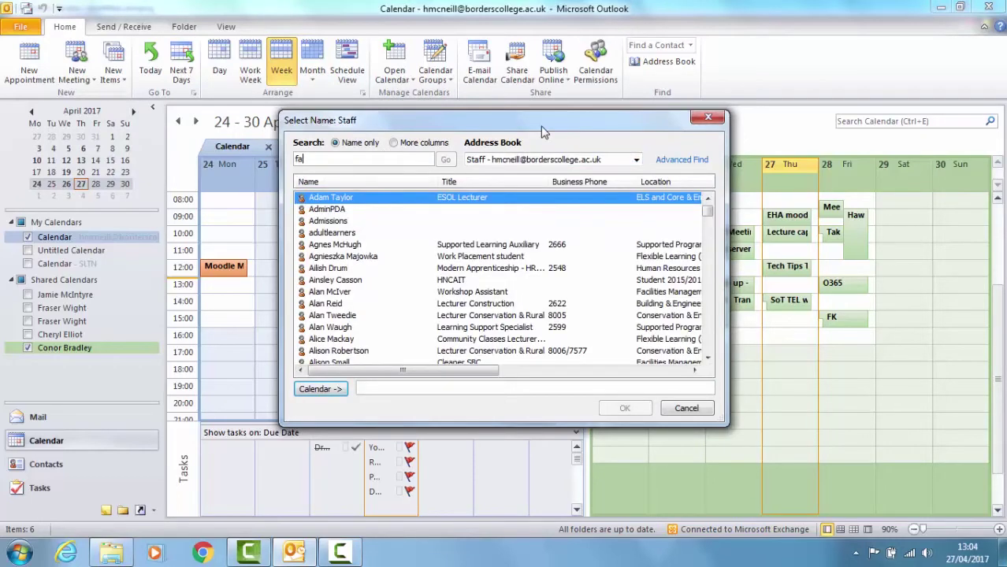
pyautogui.write('iaser')
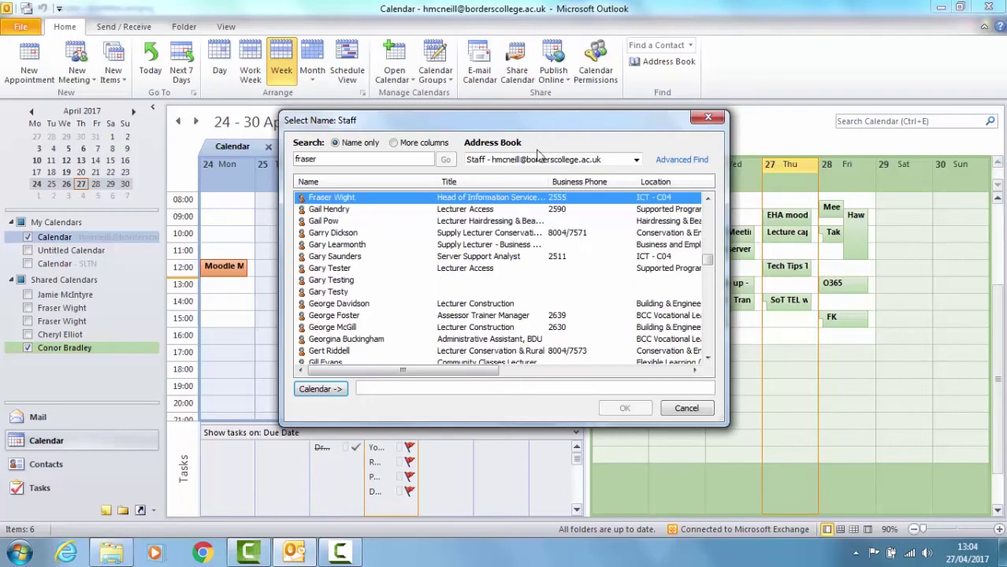
pyautogui.click(323, 389)
pyautogui.click(623, 408)
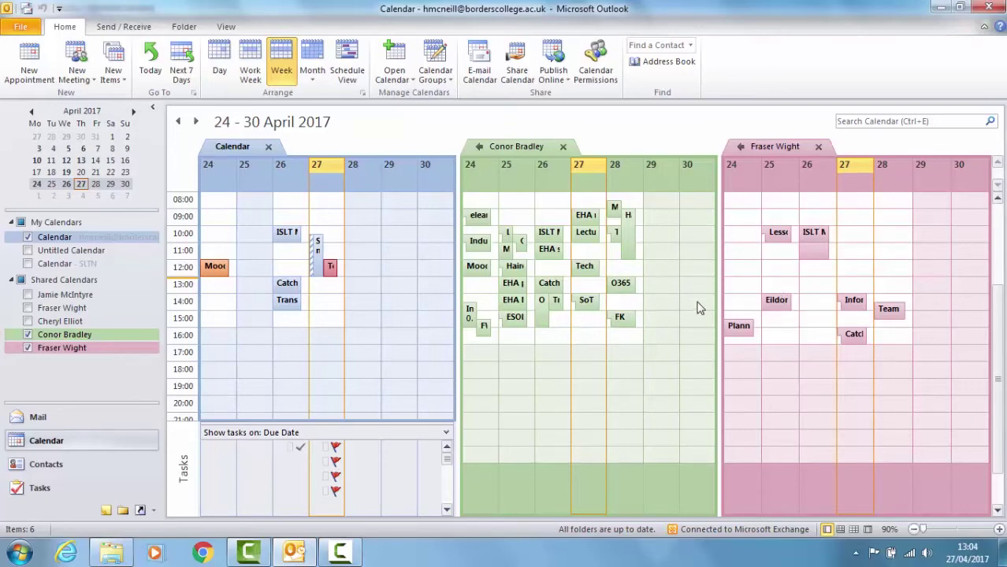
# - Start a new meeting and add two colleagues as attendees in Scheduling Assistant
pyautogui.click(32, 70)
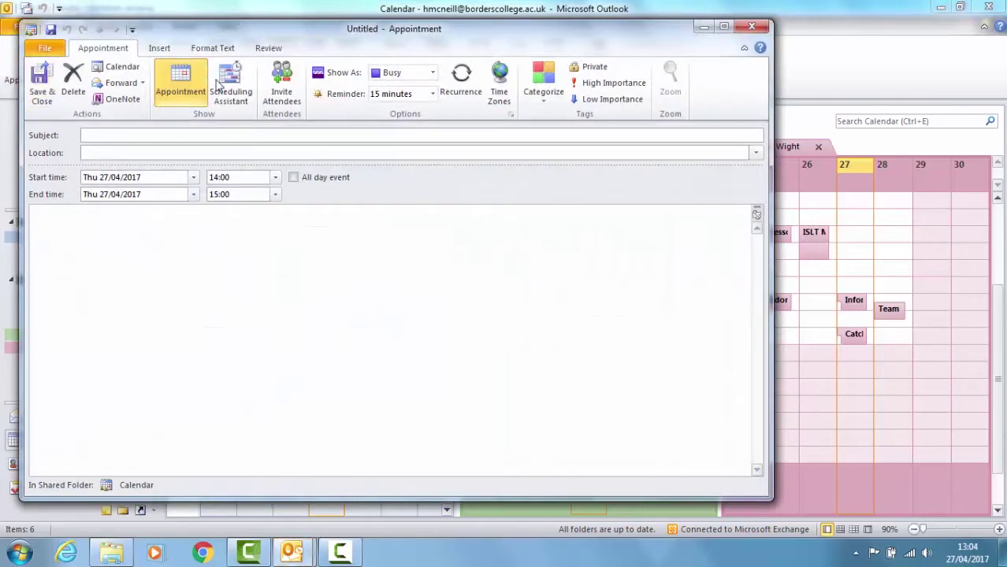
pyautogui.click(230, 85)
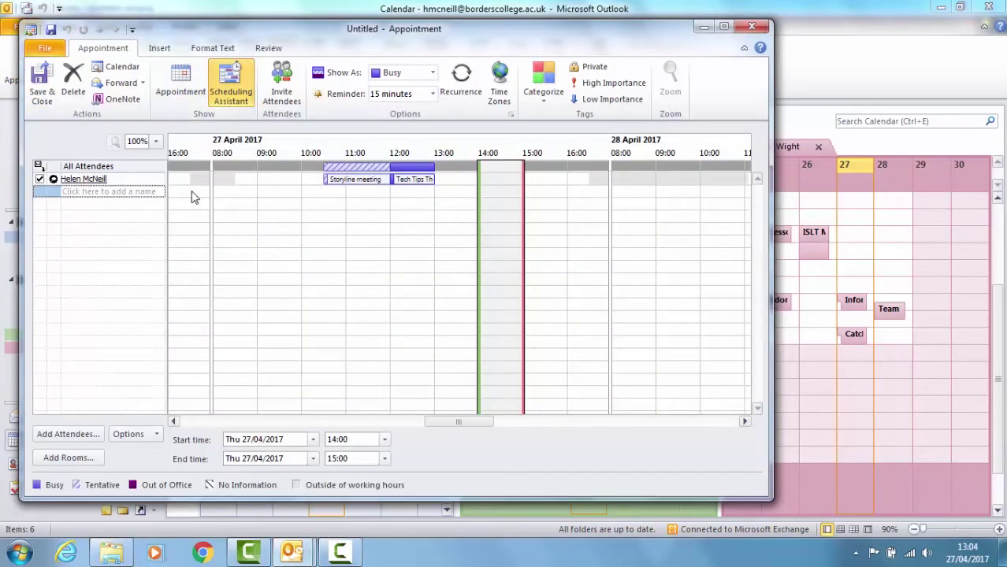
pyautogui.click(92, 191)
pyautogui.press('Return')
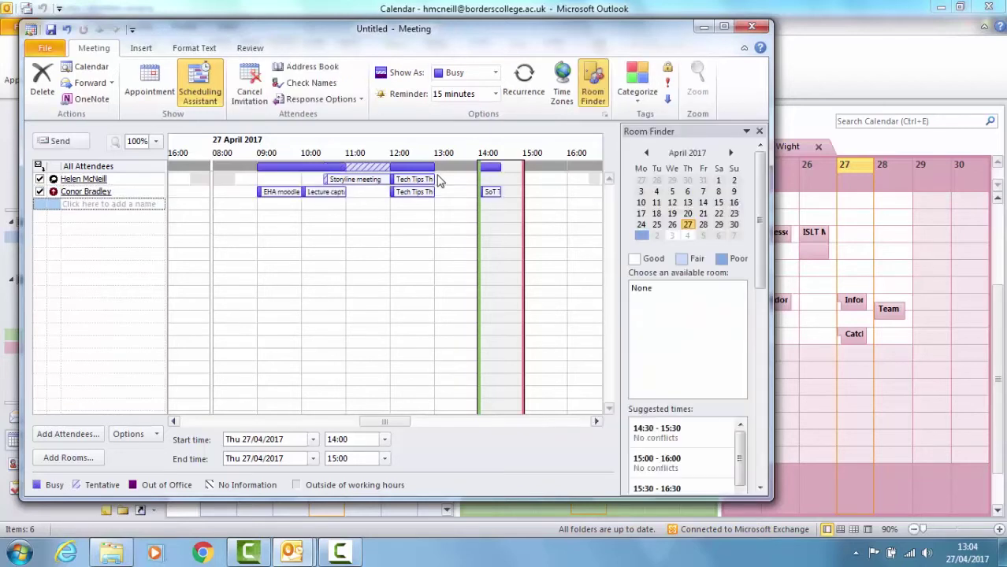
pyautogui.click(160, 203)
pyautogui.press('Return')
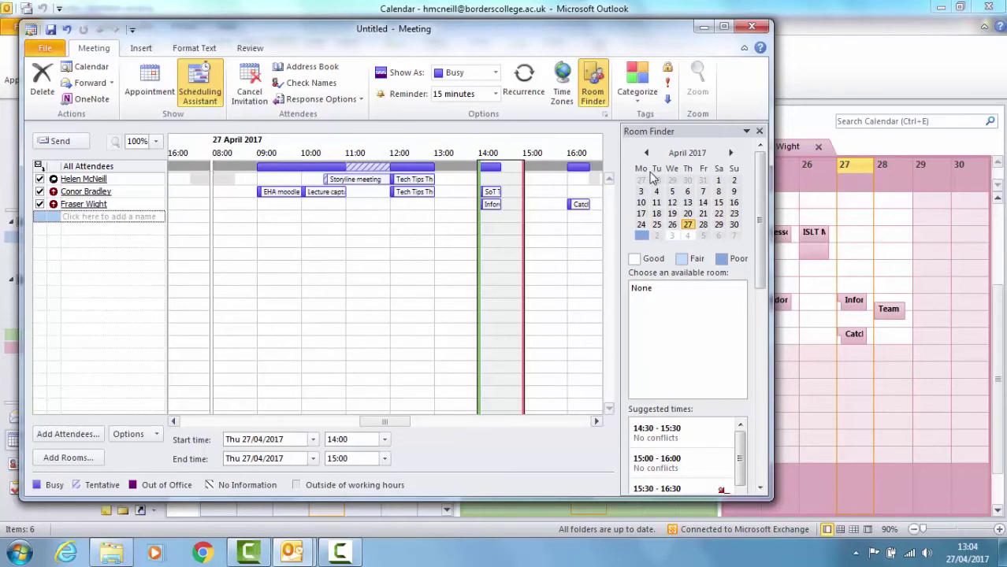
# - Set the meeting to Wednesday 3 May 2017, 12:00–13:00, and return to the Appointment form
pyautogui.click(671, 236)
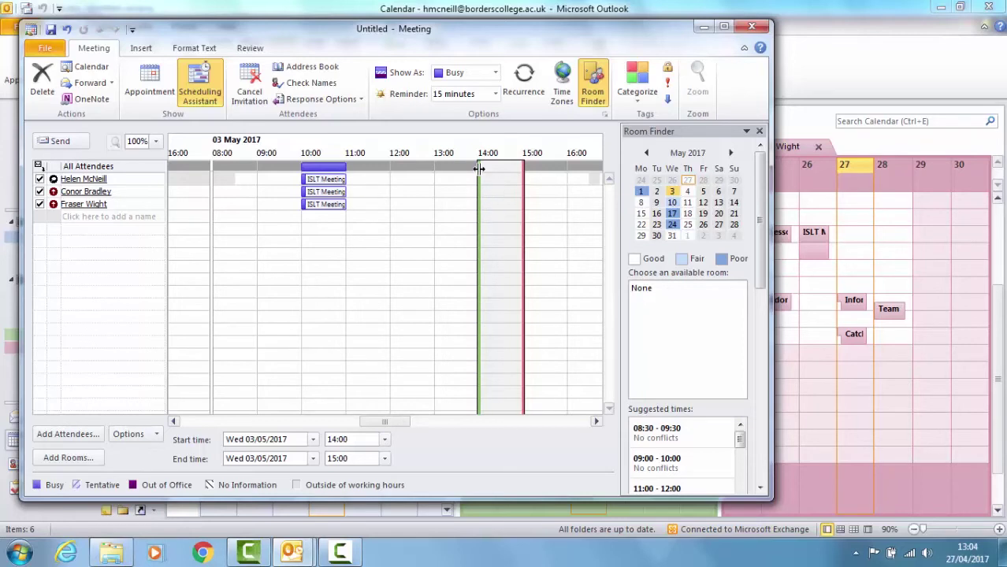
pyautogui.moveTo(479, 167); pyautogui.dragTo(392, 166)
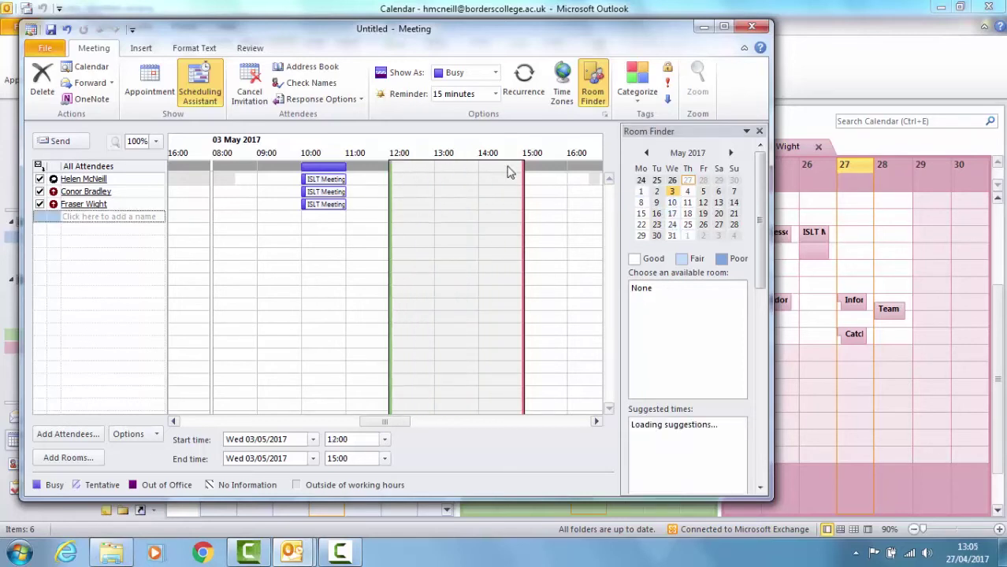
pyautogui.moveTo(520, 166); pyautogui.dragTo(437, 167)
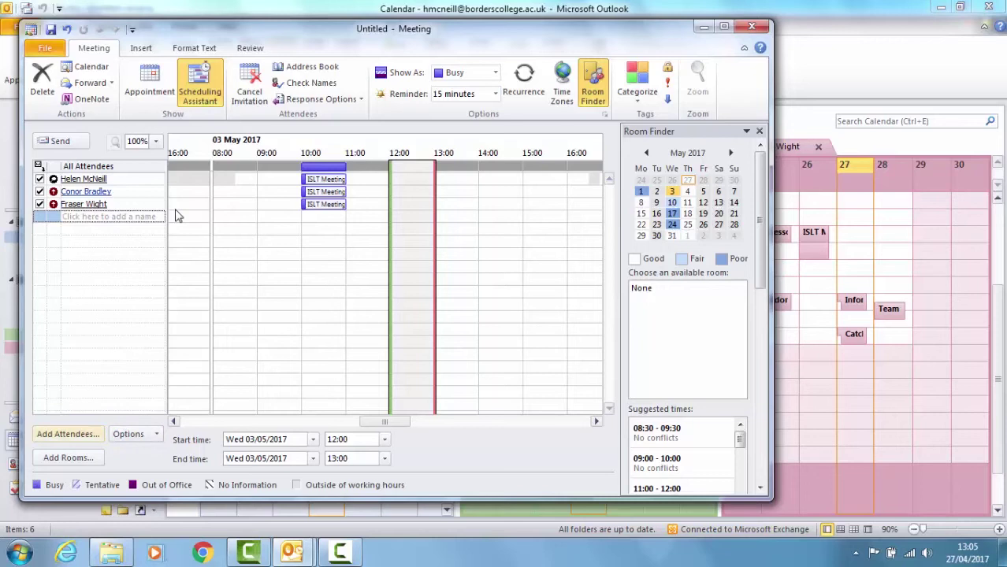
pyautogui.click(149, 82)
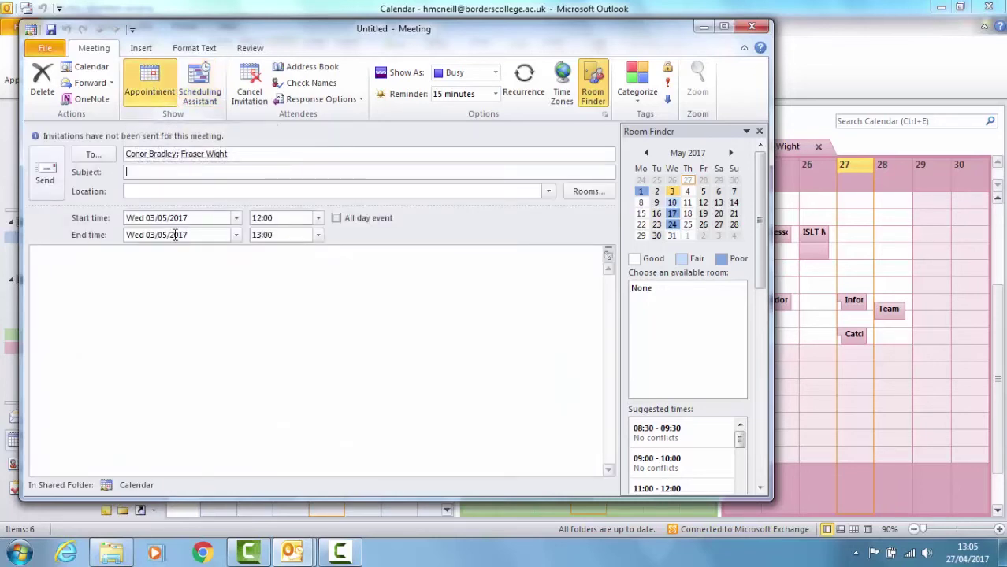
# - Add a 'Hi,' greeting, then close the meeting request without saving or sending it
pyautogui.click(131, 263)
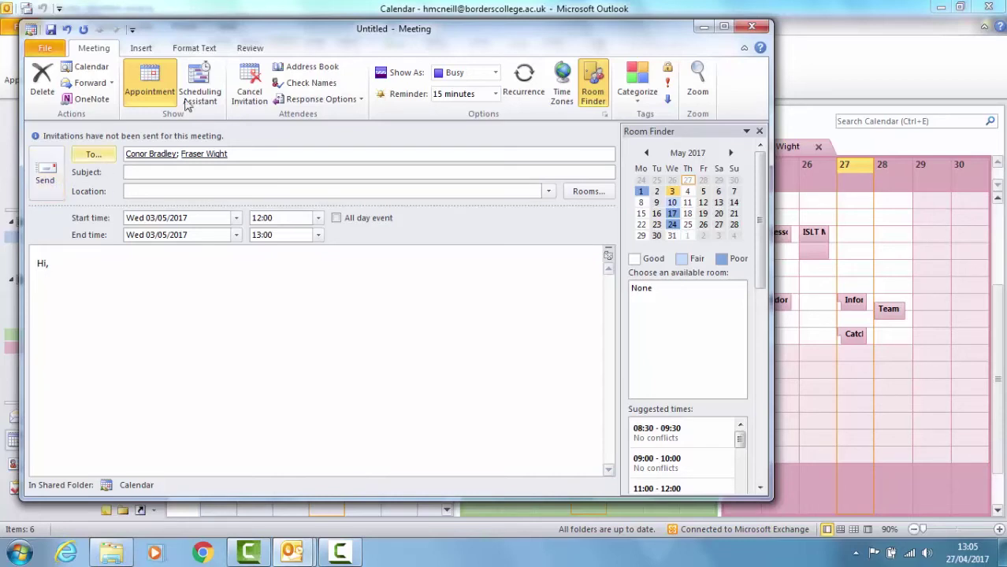
pyautogui.click(752, 28)
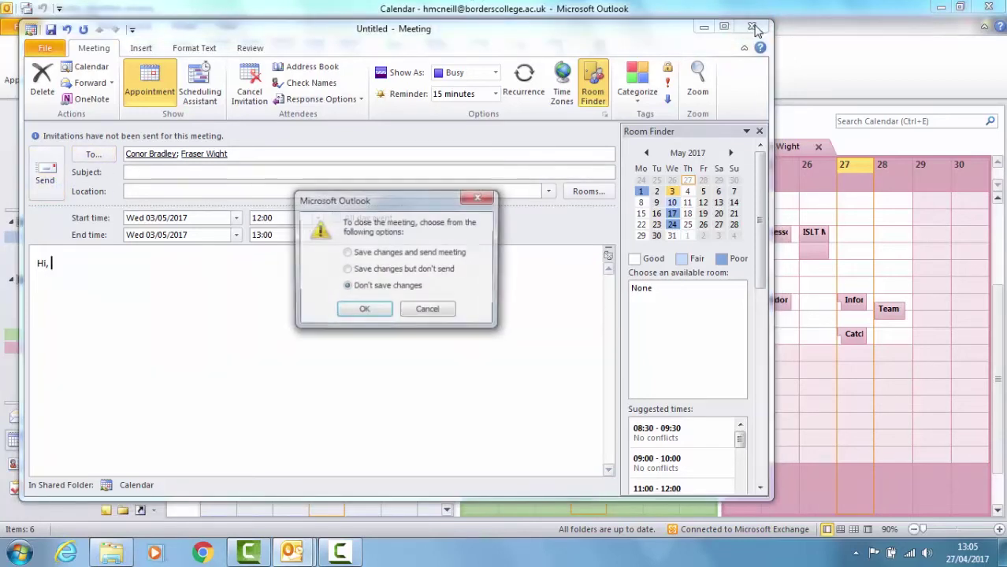
pyautogui.click(362, 311)
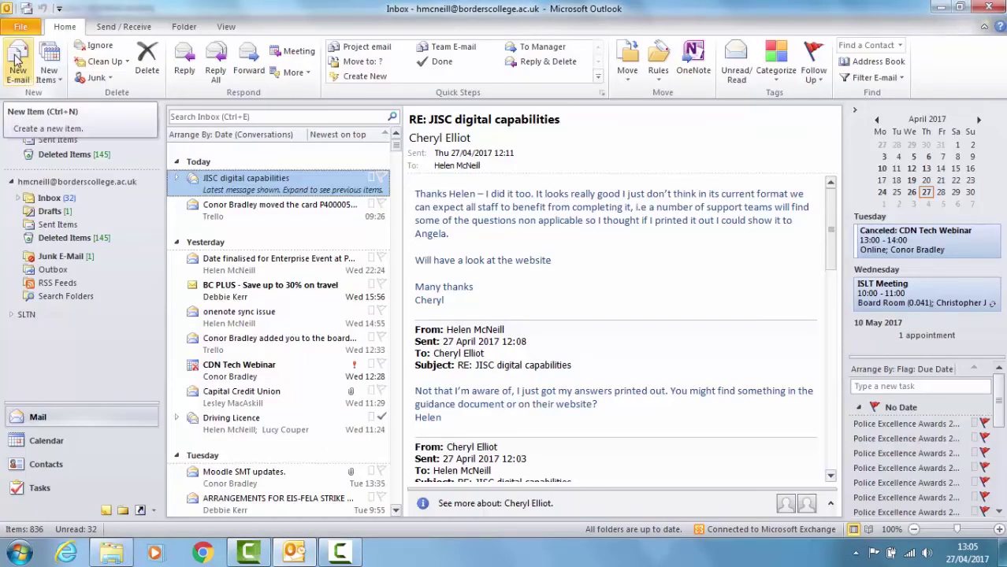
# - Write a new email reading 'Hi, I'd like to meet' and start inserting a calendar
pyautogui.click(16, 63)
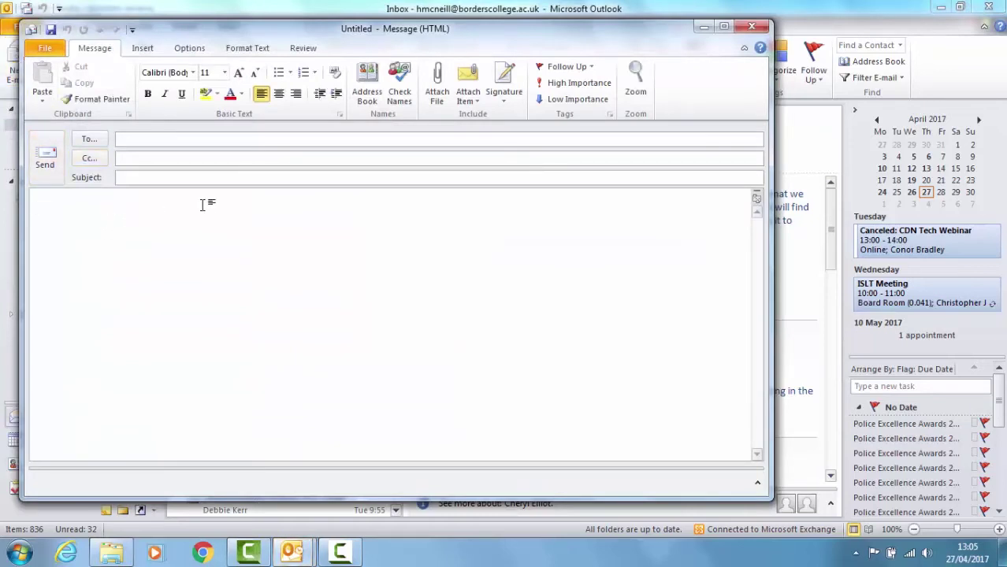
pyautogui.write('Hi,')
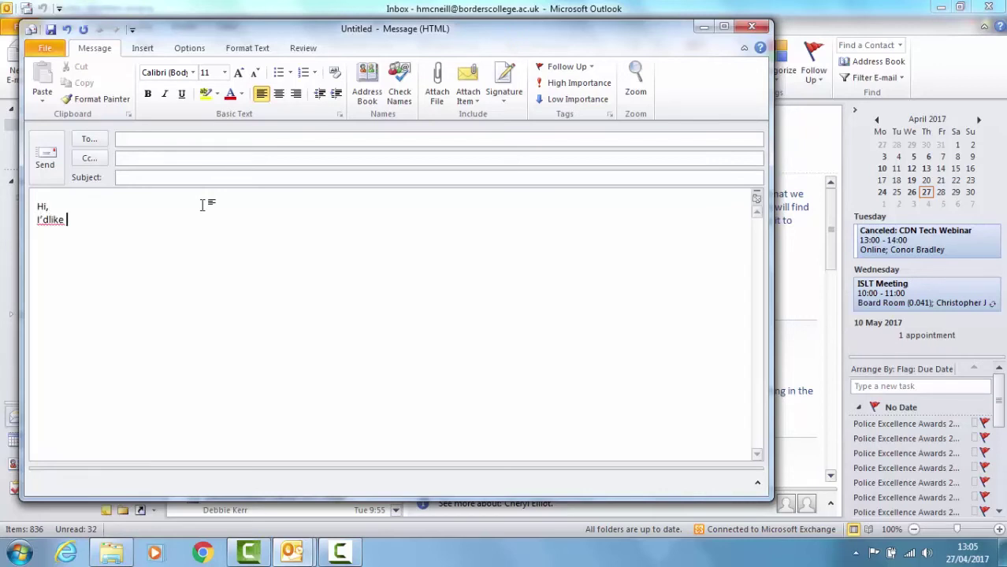
pyautogui.click(49, 219)
pyautogui.click(131, 217)
pyautogui.click(143, 49)
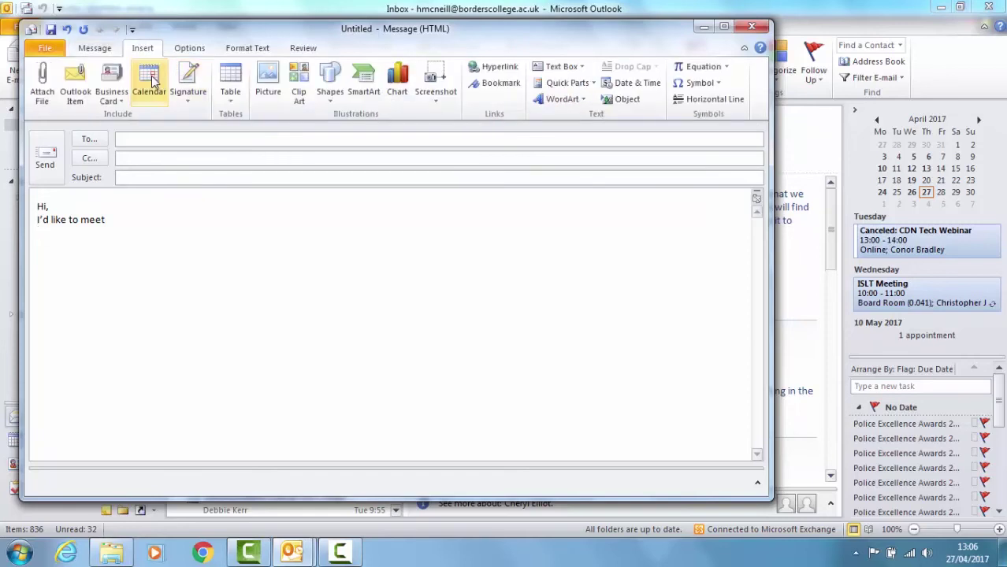
pyautogui.click(149, 79)
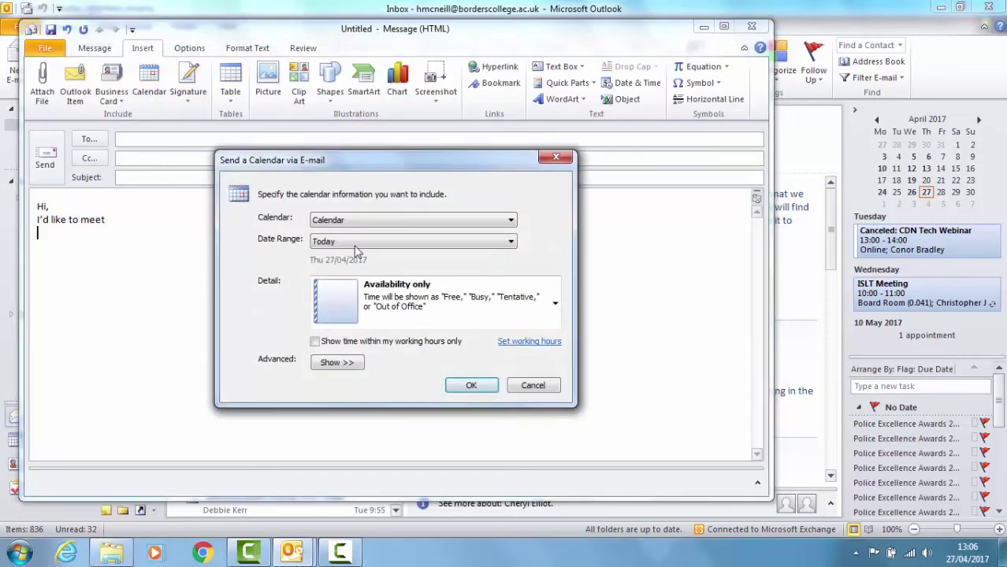
# - Set the calendar date range to specific dates, 03/05/2017 to 04/05/2017
pyautogui.click(408, 243)
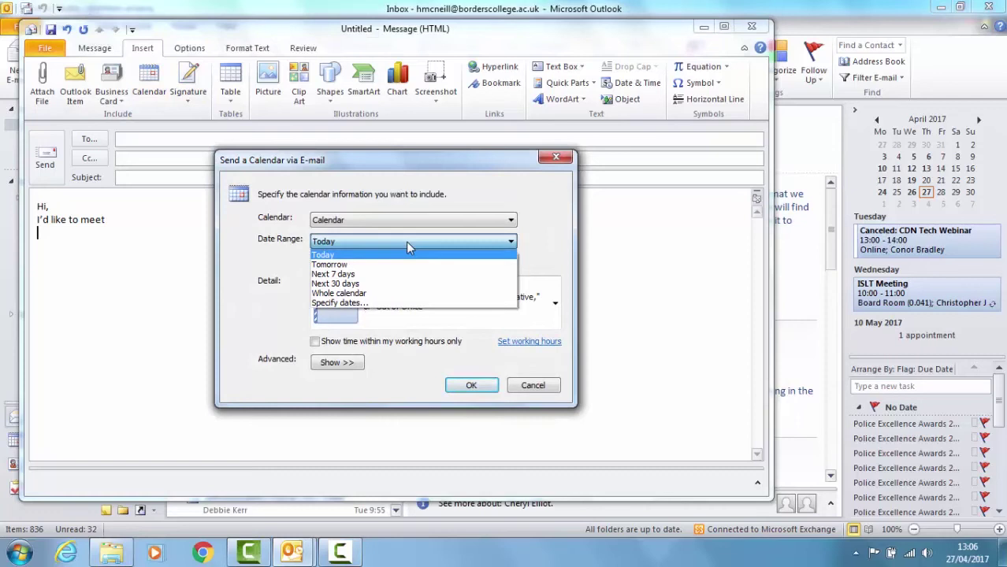
pyautogui.click(360, 302)
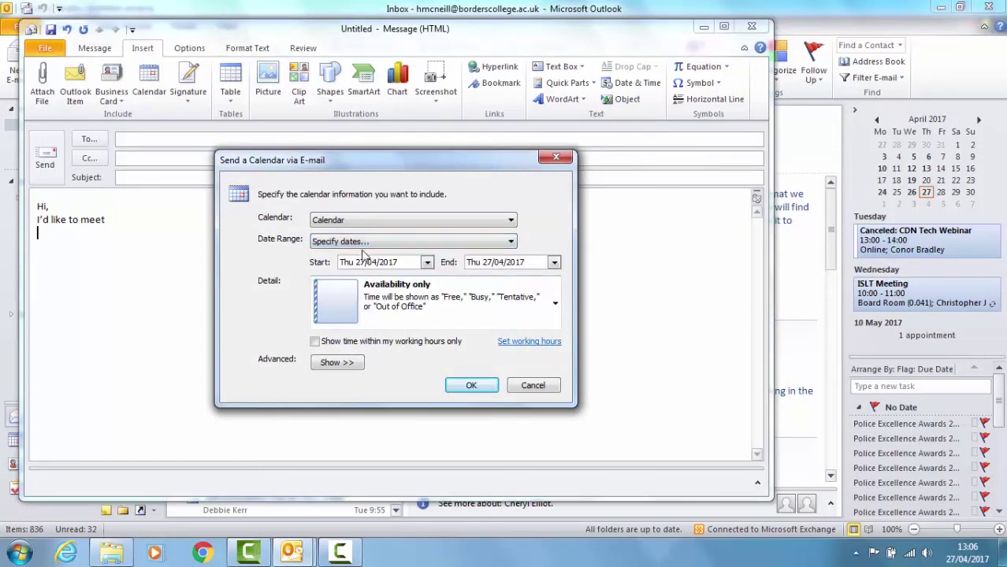
pyautogui.click(427, 263)
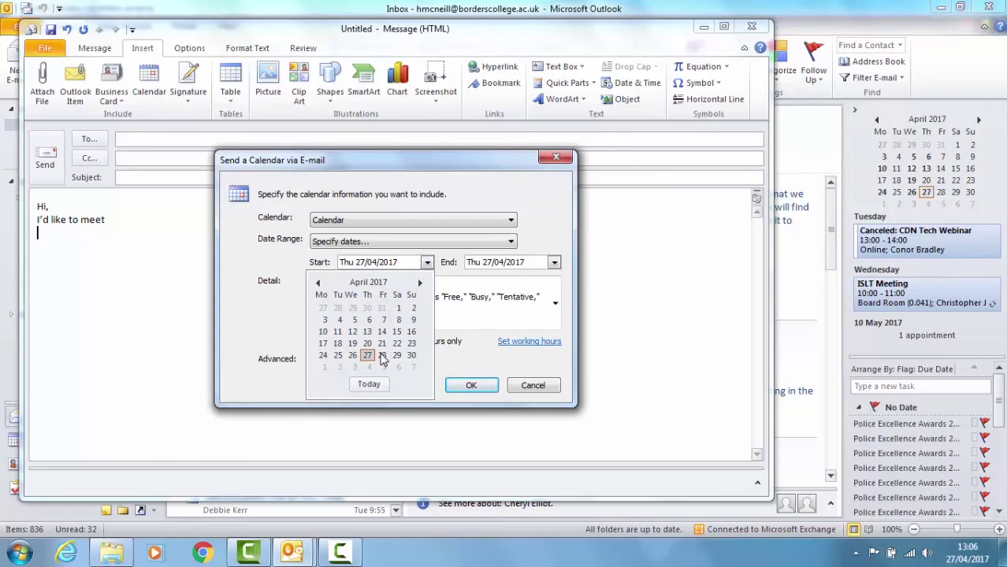
pyautogui.click(421, 282)
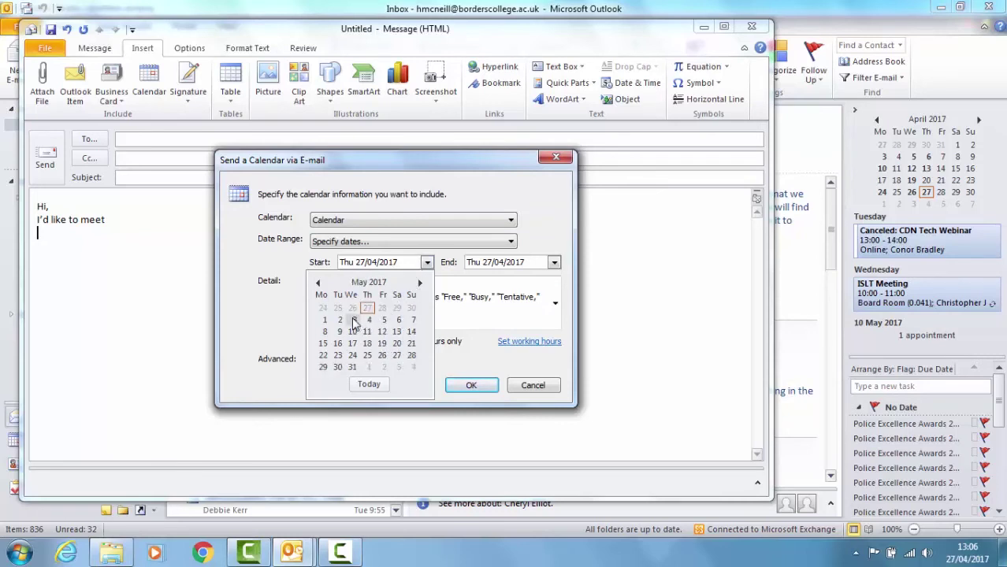
pyautogui.click(352, 319)
pyautogui.click(554, 262)
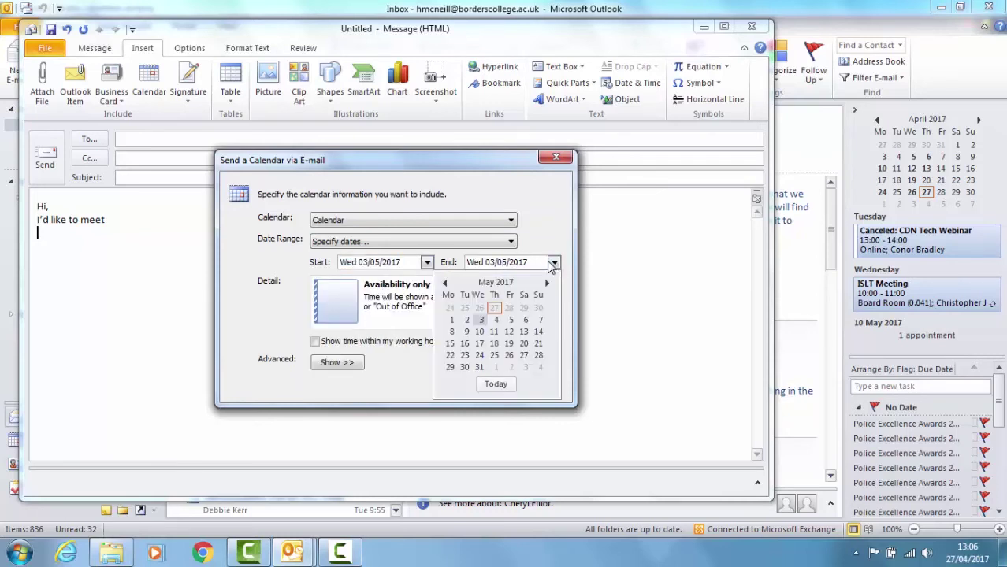
pyautogui.click(496, 320)
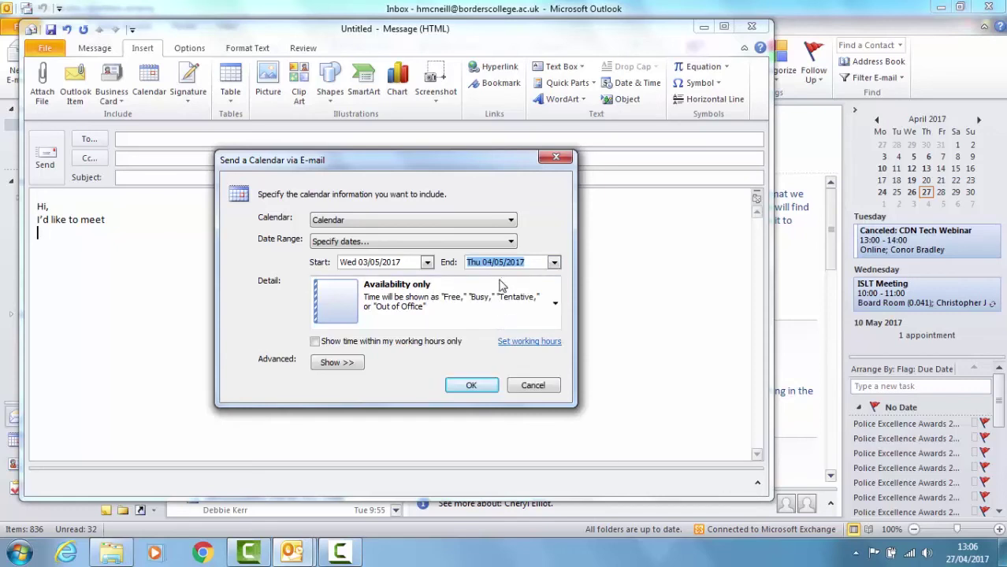
# - Keep Availability only detail, restrict to working hours, and open the working-hours settings
pyautogui.click(554, 303)
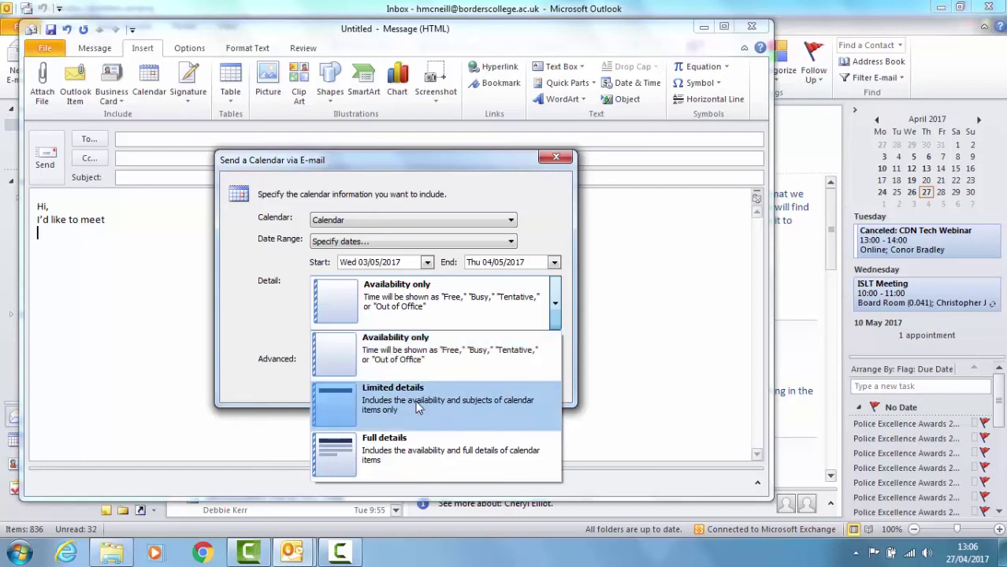
pyautogui.click(432, 300)
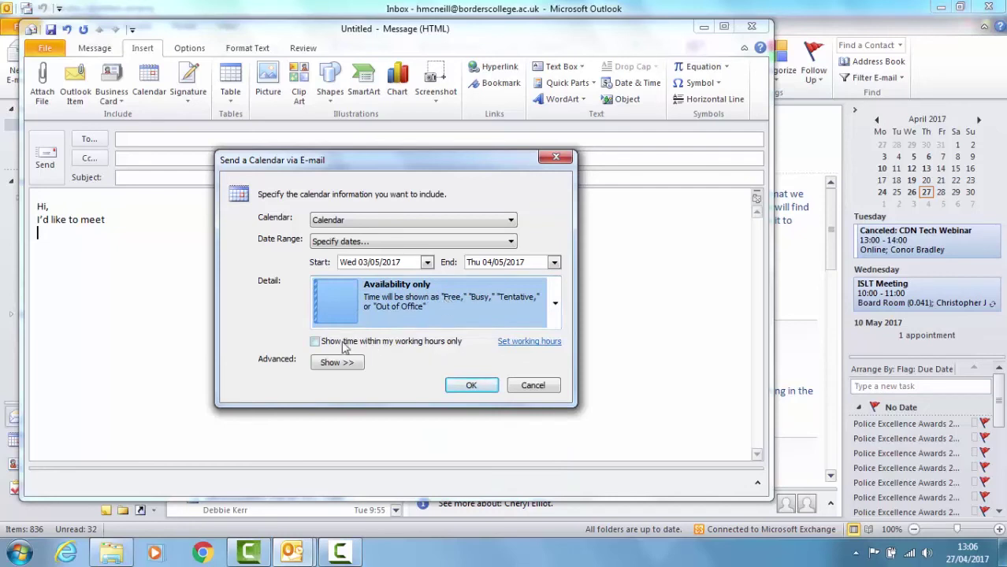
pyautogui.click(316, 343)
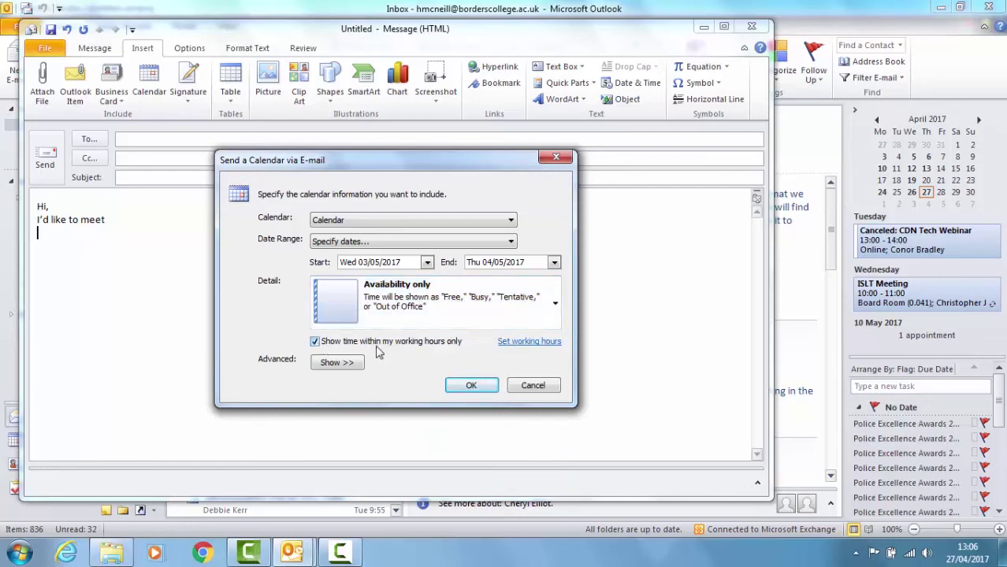
pyautogui.click(536, 343)
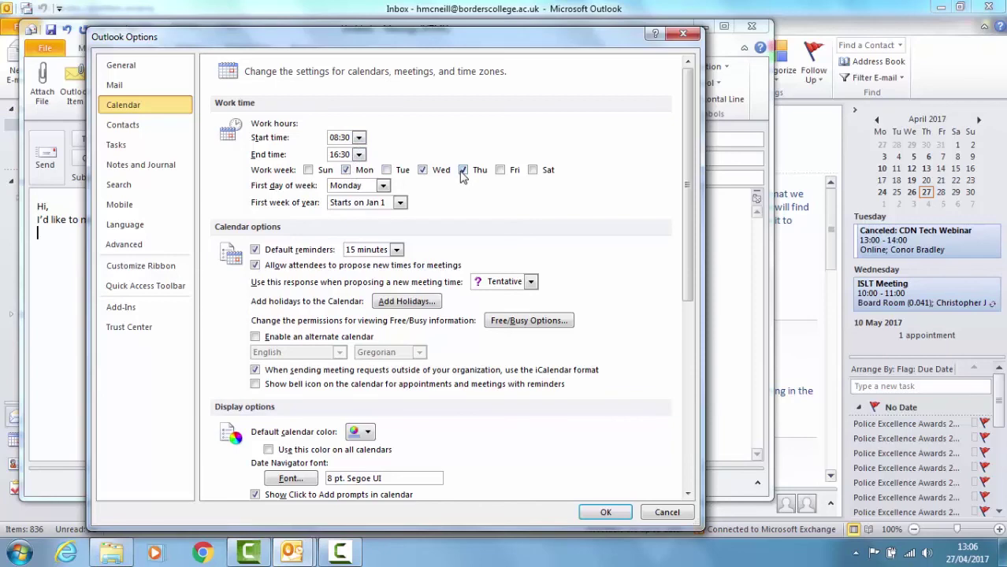
# - Accept the 08:30–16:30 work-time settings and return to the calendar-sharing dialog
pyautogui.click(606, 513)
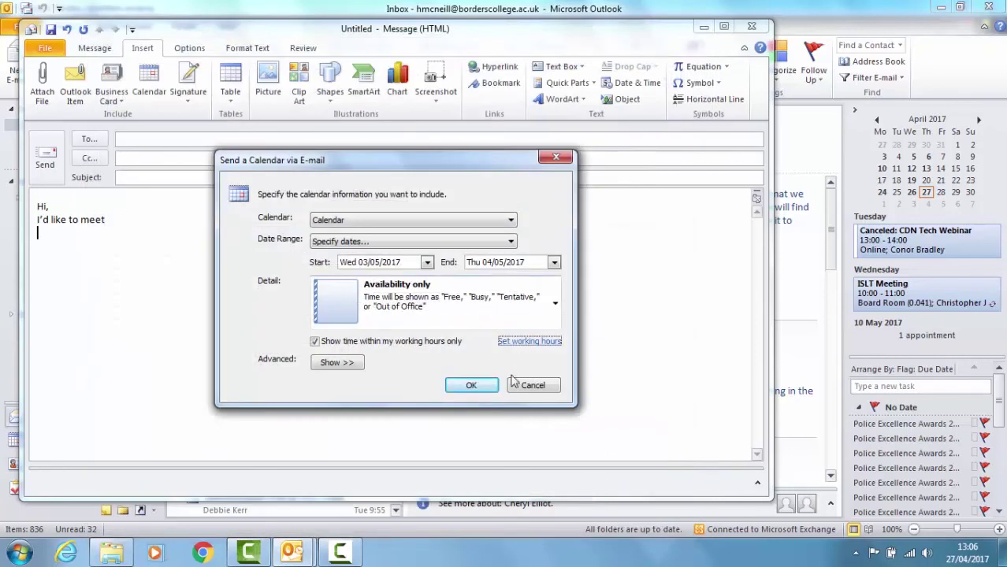
# - Insert the 3–4 May availability calendar into the email and review the message body
pyautogui.click(472, 386)
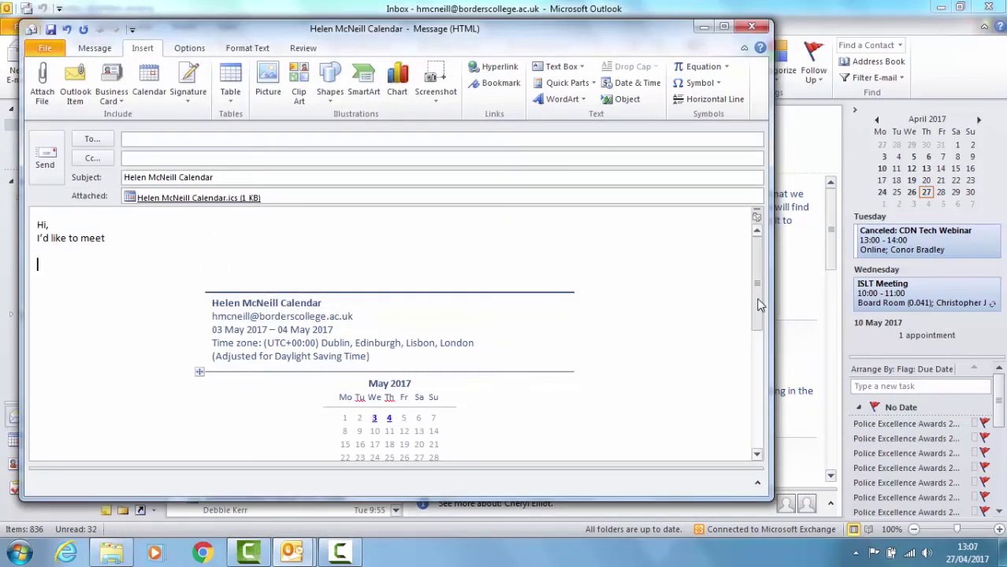
pyautogui.moveTo(758, 306); pyautogui.dragTo(767, 345)
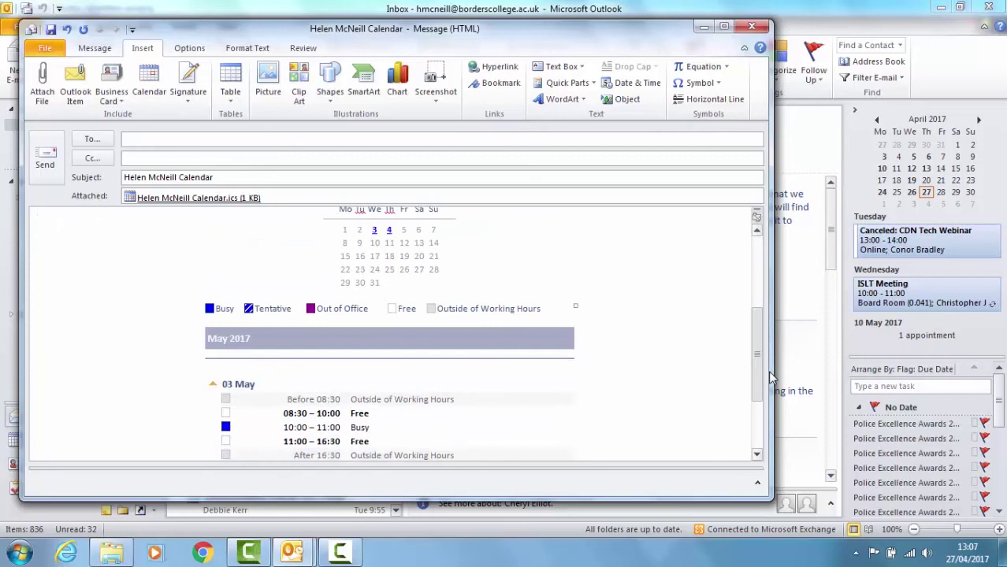
pyautogui.moveTo(770, 378); pyautogui.dragTo(757, 244)
pyautogui.click(110, 236)
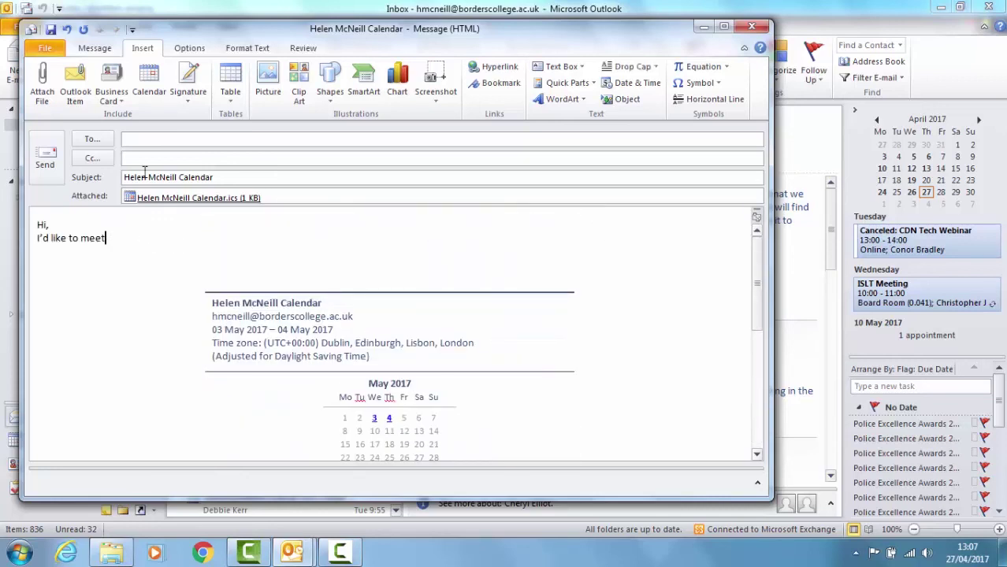
# - Discard the email without saving and open the Trello notification in the Inbox
pyautogui.click(751, 28)
pyautogui.click(504, 313)
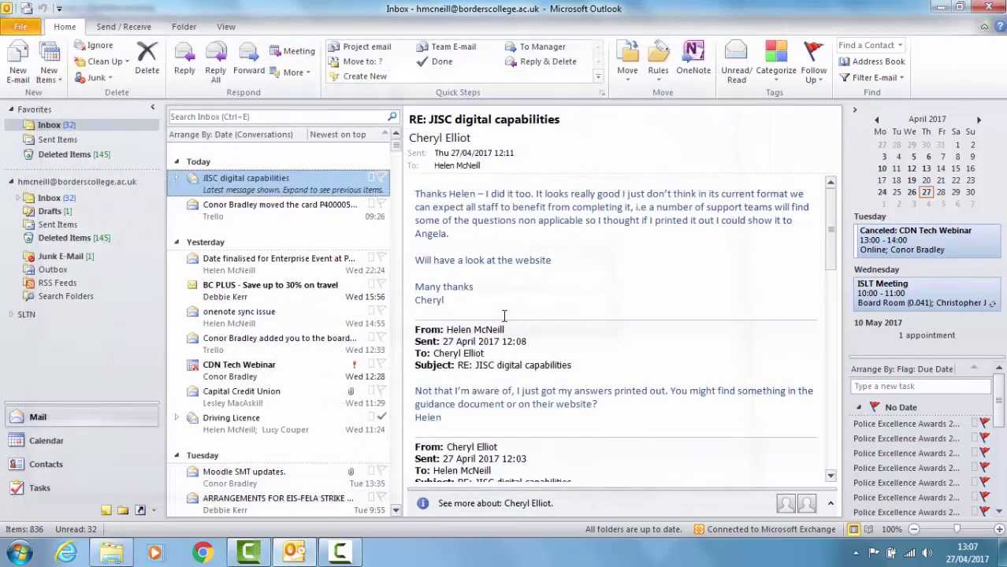
pyautogui.click(265, 222)
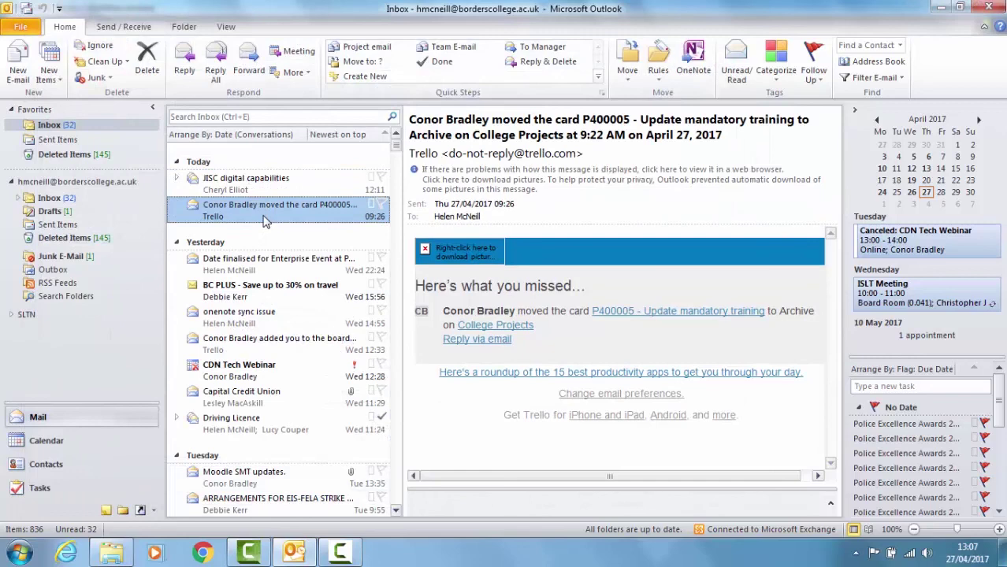